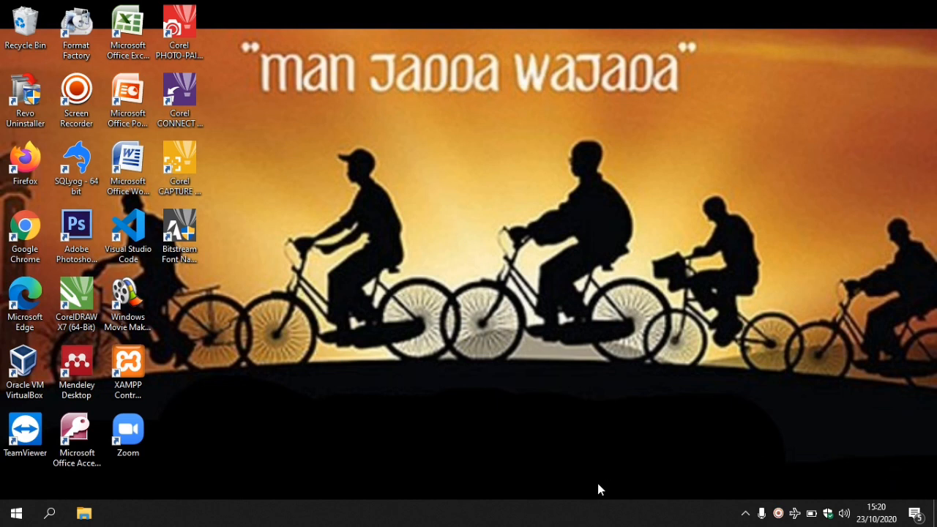
# Step: Start Microsoft Access and open the Latihan UAS database from the Documents folder
pyautogui.doubleClick(77, 443)
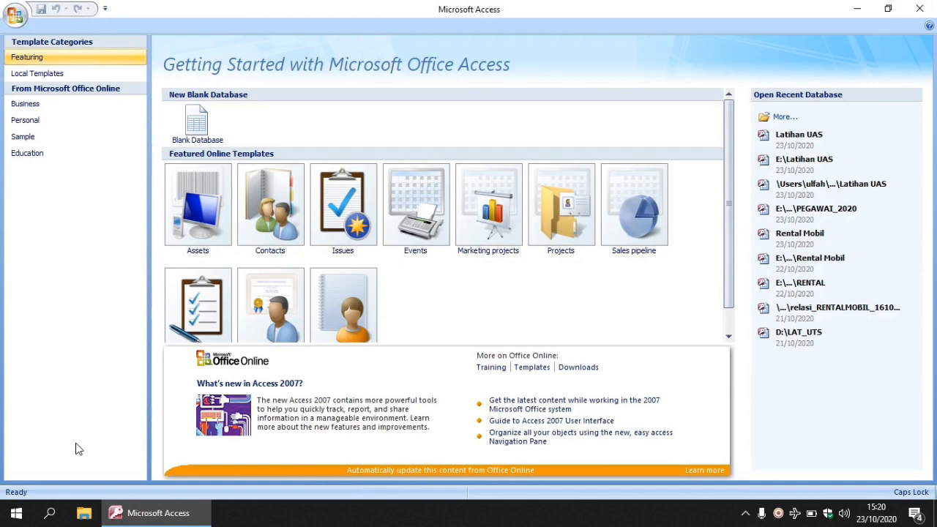
pyautogui.click(764, 120)
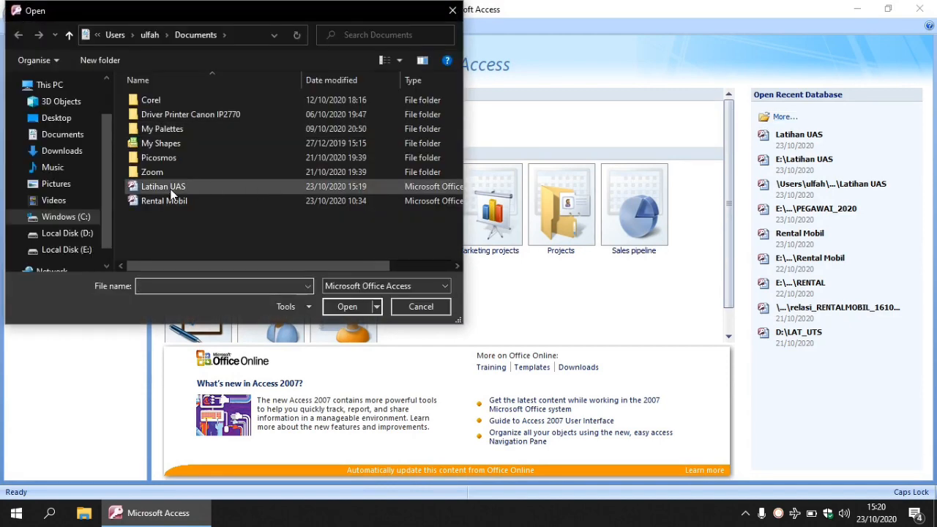
pyautogui.click(169, 189)
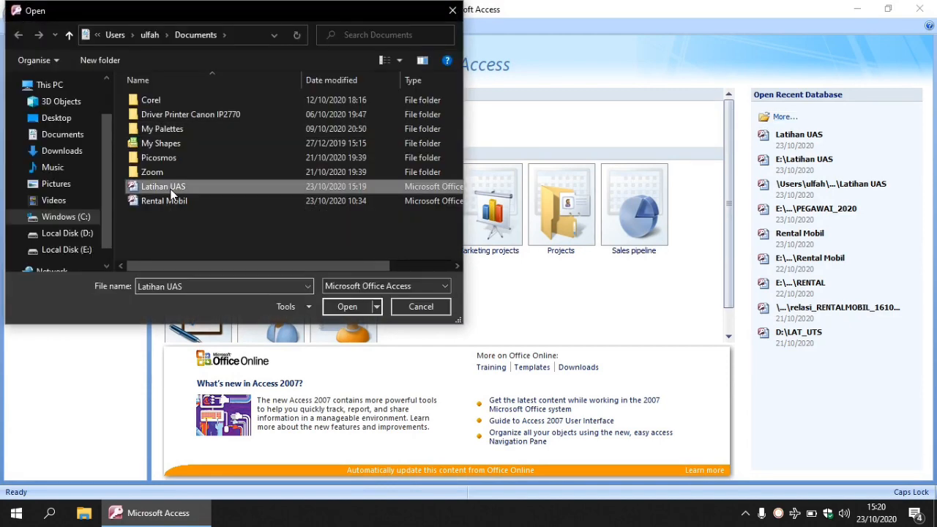
pyautogui.click(347, 307)
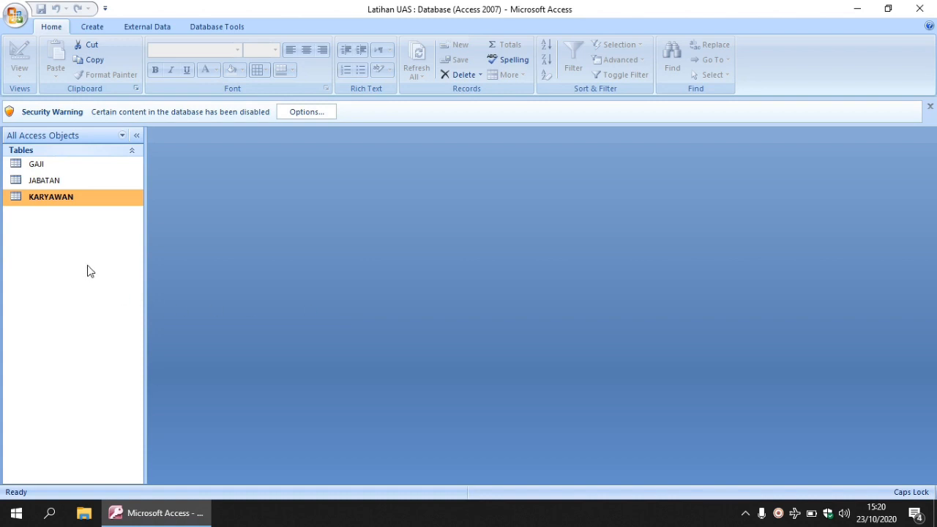
# Step: Review the records in the GAJI, JABATAN and KARYAWAN tables, then close all three
pyautogui.doubleClick(46, 165)
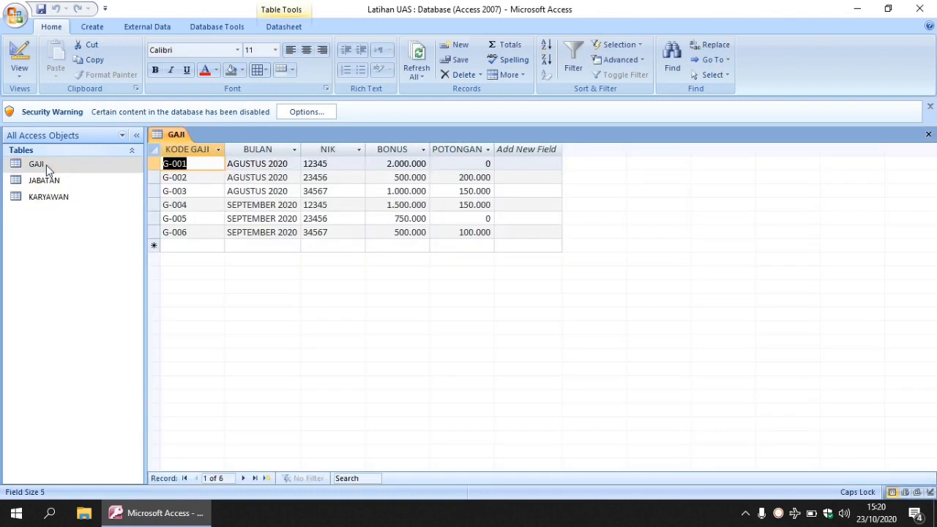
pyautogui.doubleClick(46, 181)
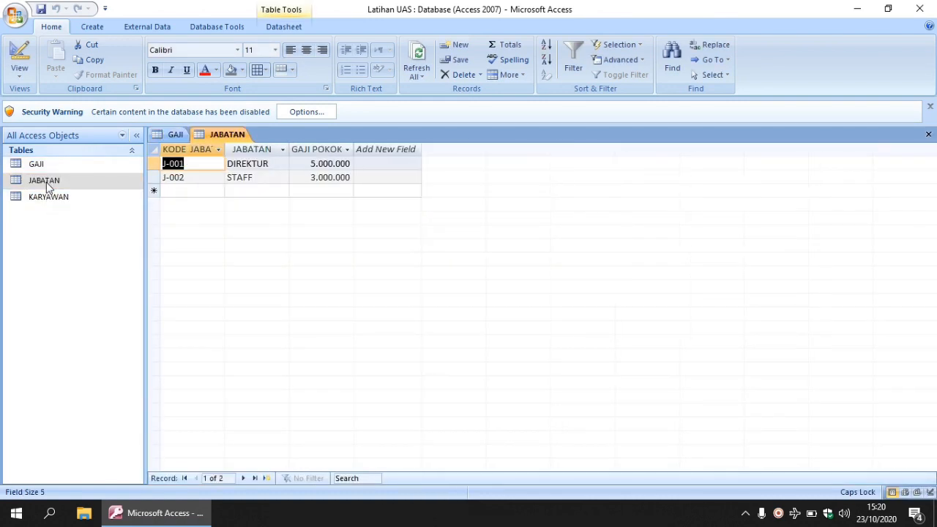
pyautogui.doubleClick(48, 199)
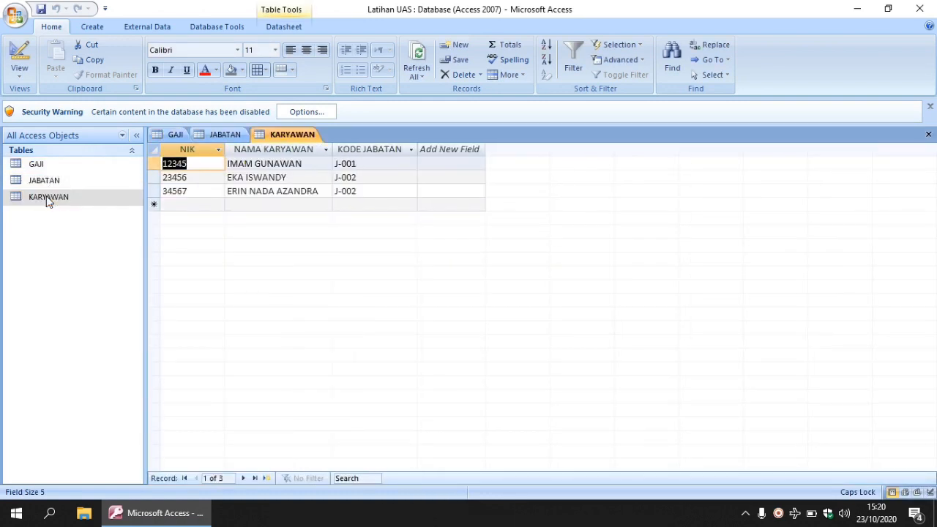
pyautogui.click(174, 133)
pyautogui.click(220, 134)
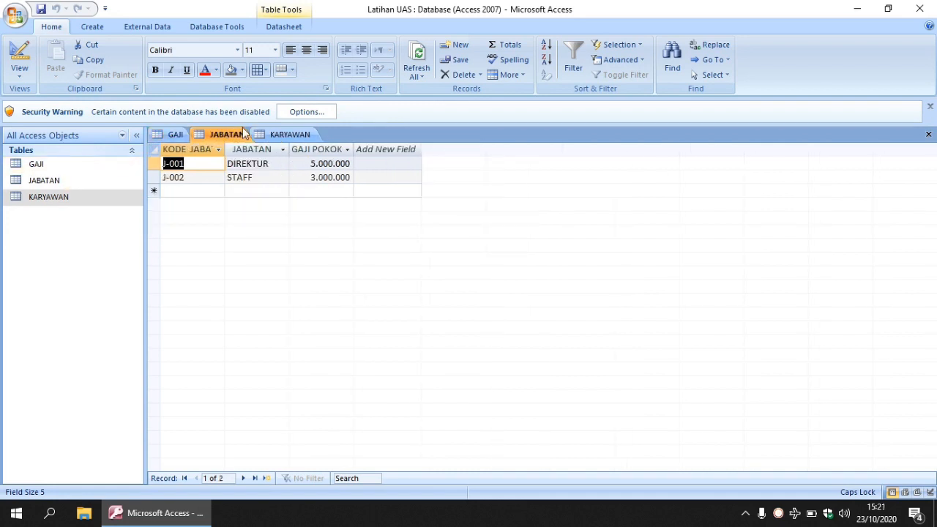
pyautogui.click(282, 136)
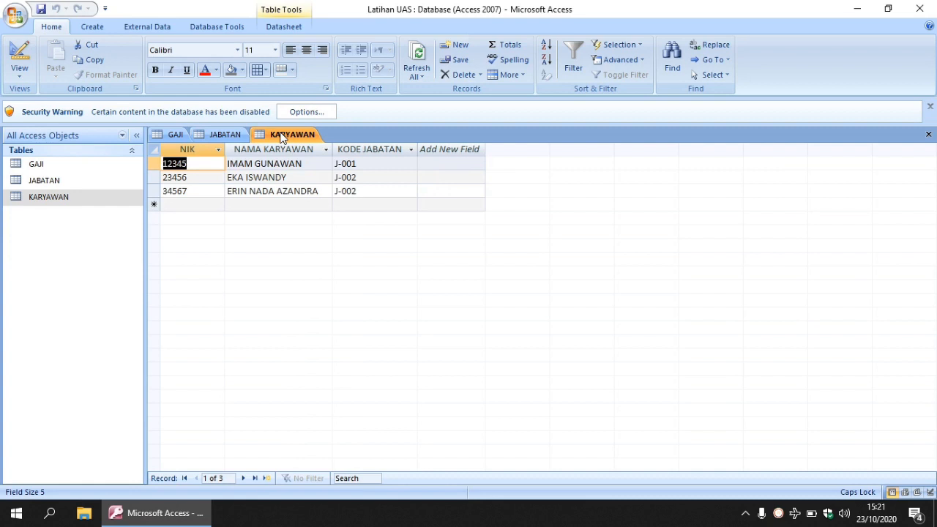
pyautogui.click(928, 134)
pyautogui.click(929, 136)
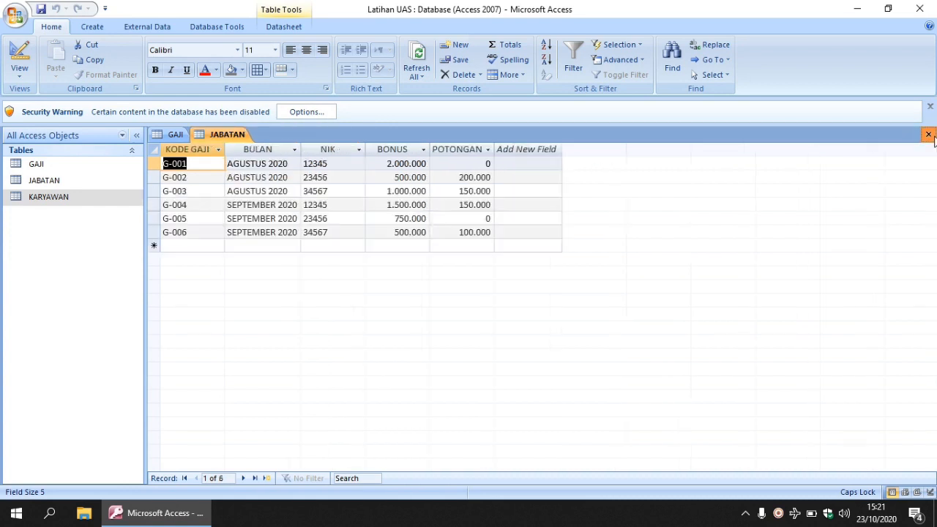
pyautogui.click(929, 137)
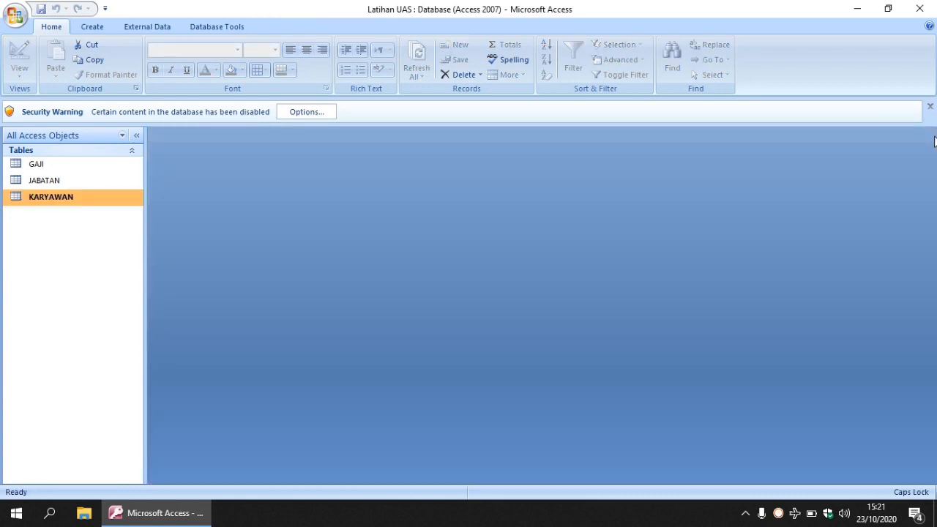
# Step: Create a relationship from KARYAWAN's NIK to GAJI's NIK, enforcing referential integrity and cascading updates to related fields
pyautogui.click(217, 28)
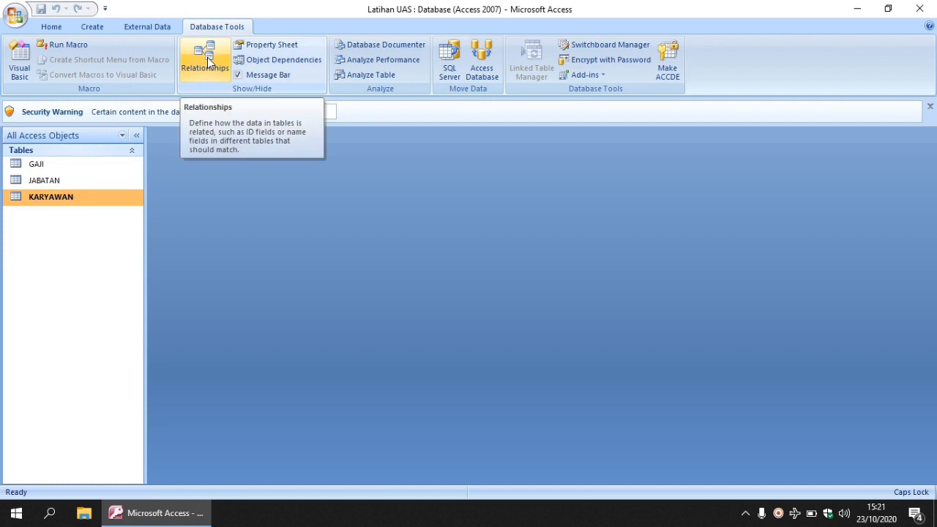
pyautogui.click(207, 62)
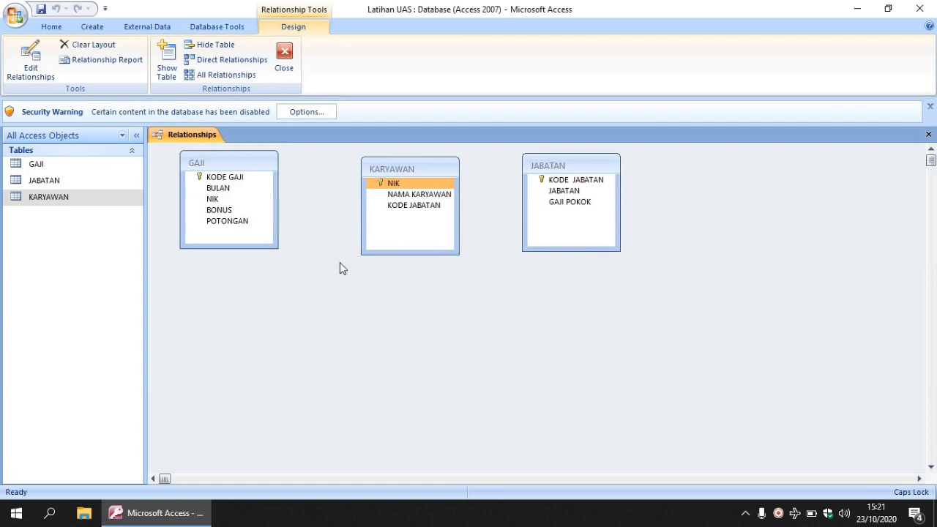
pyautogui.click(393, 181)
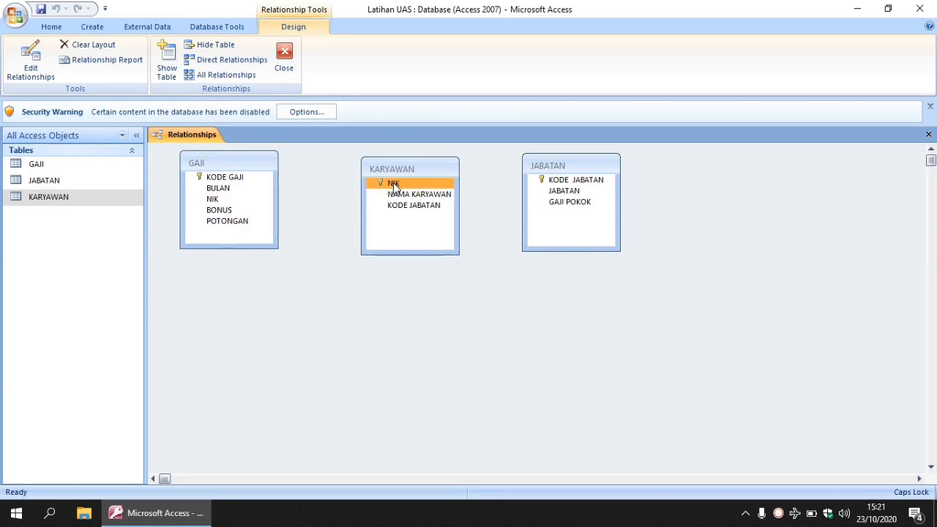
pyautogui.moveTo(394, 185); pyautogui.dragTo(213, 201)
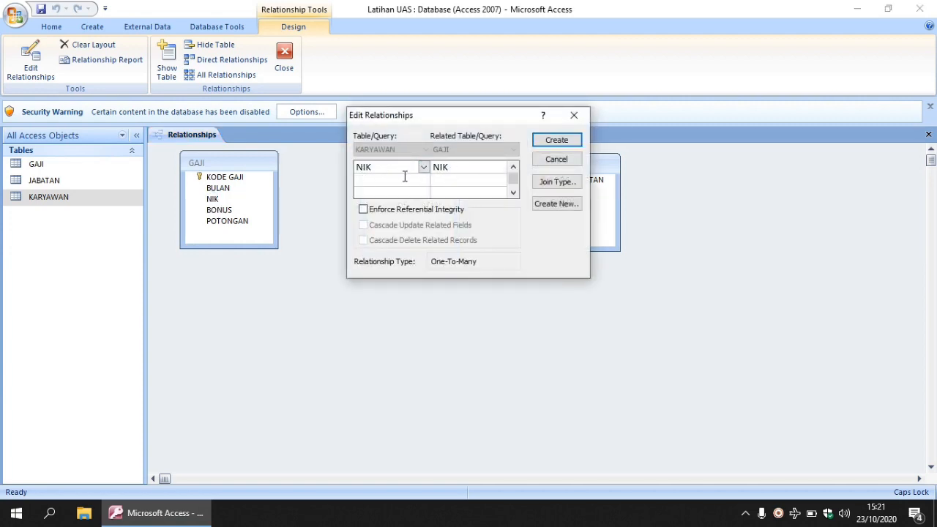
pyautogui.click(364, 209)
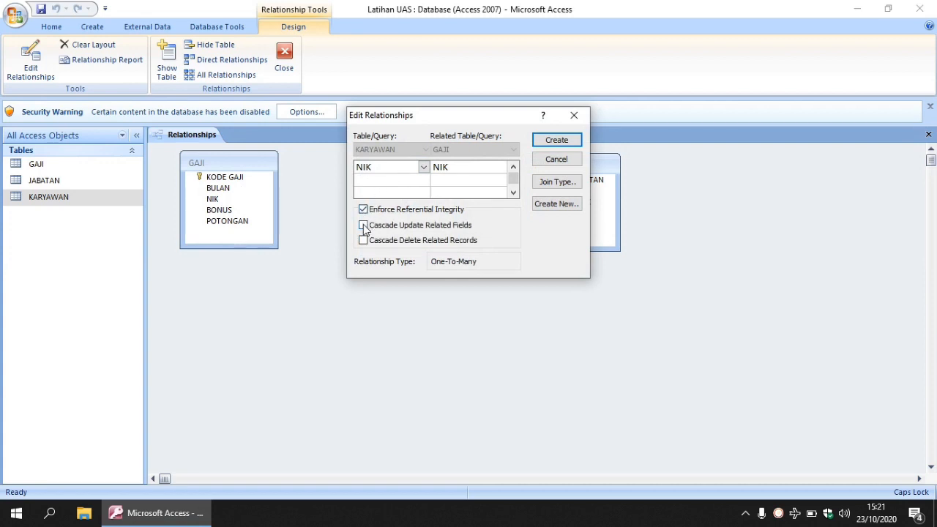
pyautogui.click(364, 225)
pyautogui.click(553, 139)
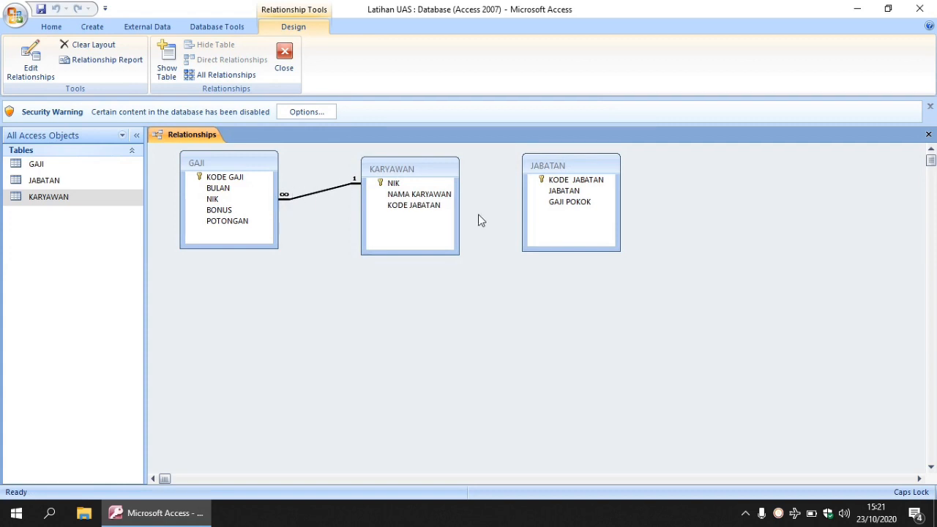
# Step: Relate JABATAN's KODE JABATAN to KARYAWAN's KODE JABATAN with referential integrity and cascade update, and close the relationships layout
pyautogui.click(560, 181)
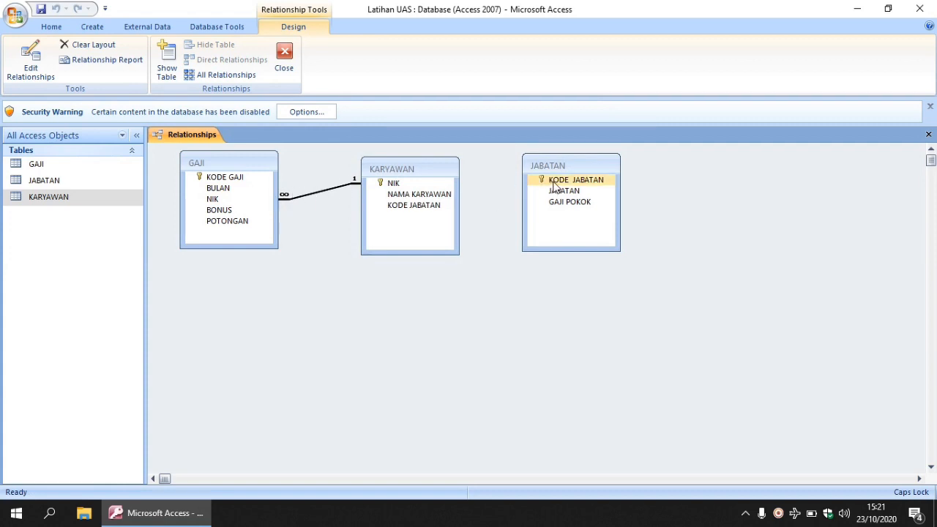
pyautogui.click(559, 185)
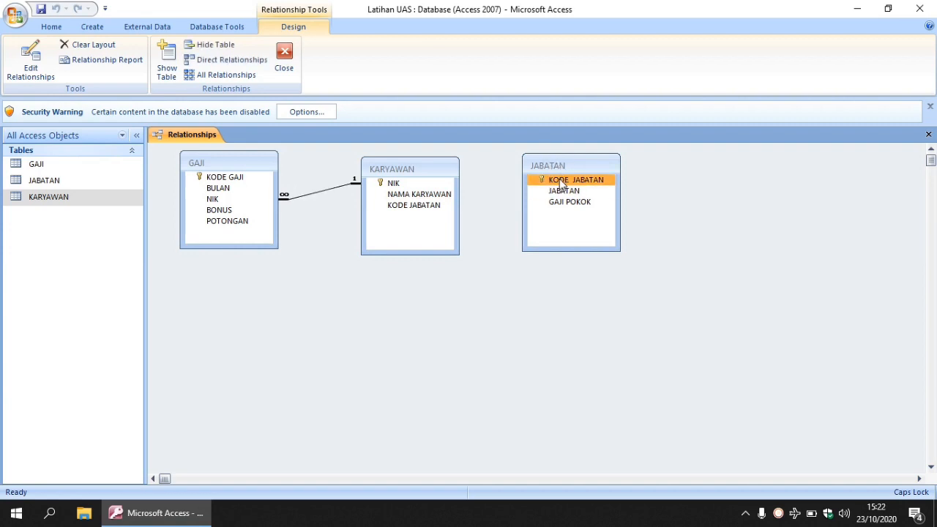
pyautogui.moveTo(559, 179); pyautogui.dragTo(402, 207)
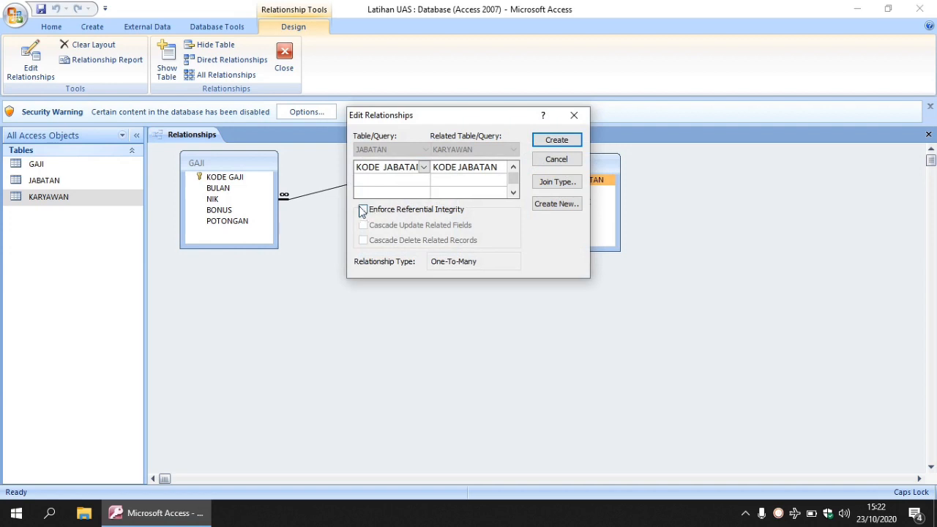
pyautogui.click(363, 210)
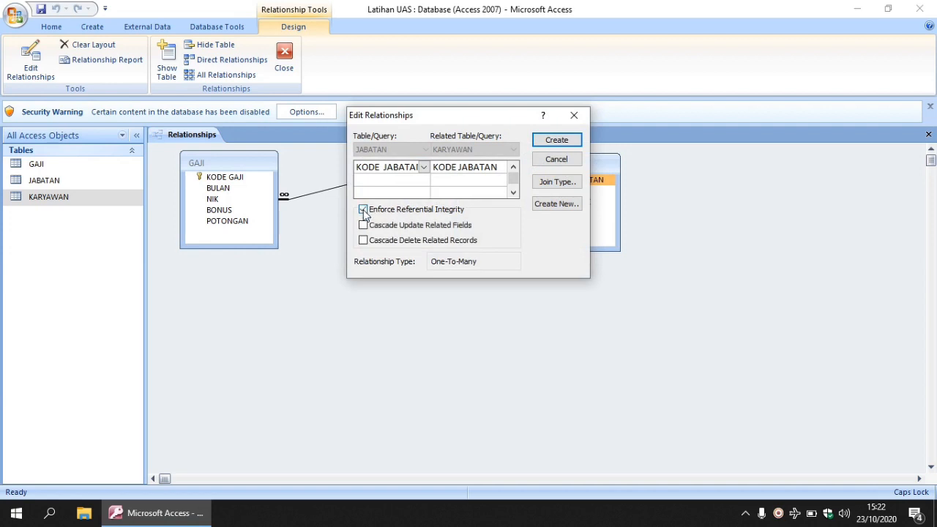
pyautogui.click(363, 225)
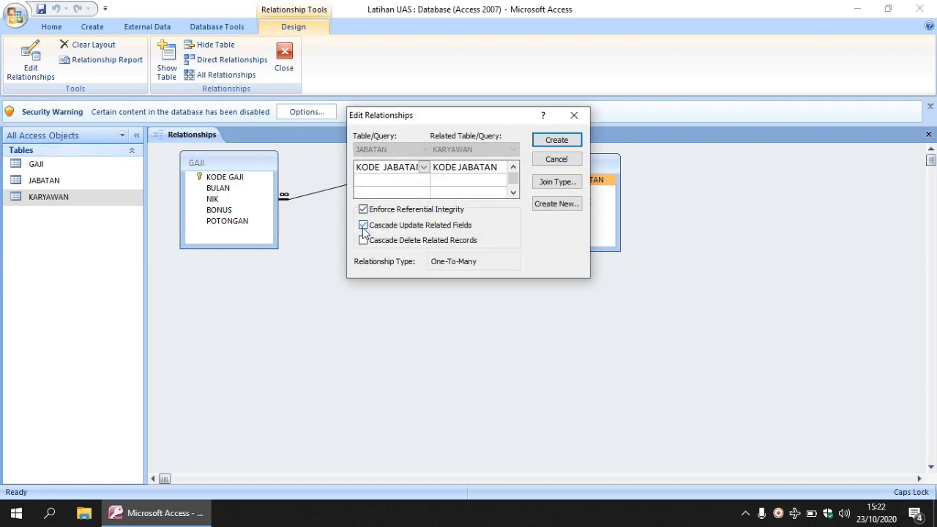
pyautogui.click(567, 142)
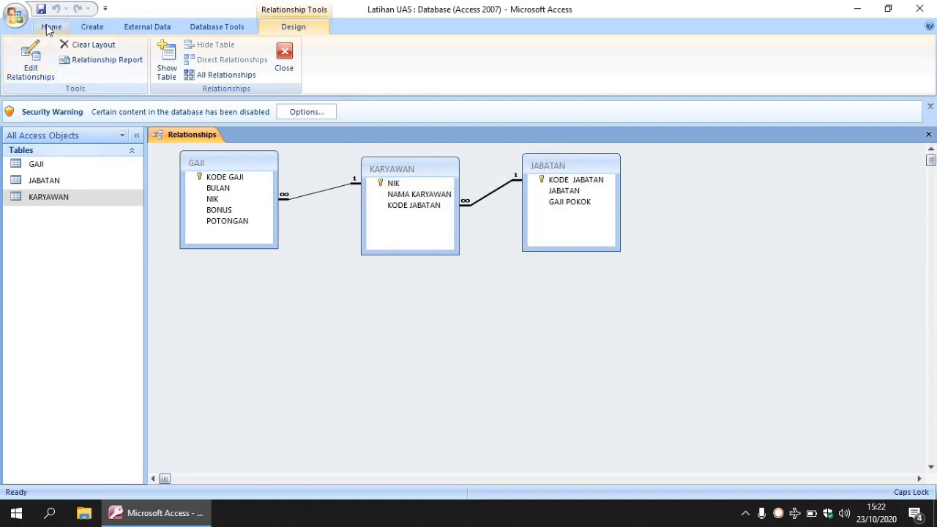
pyautogui.click(927, 135)
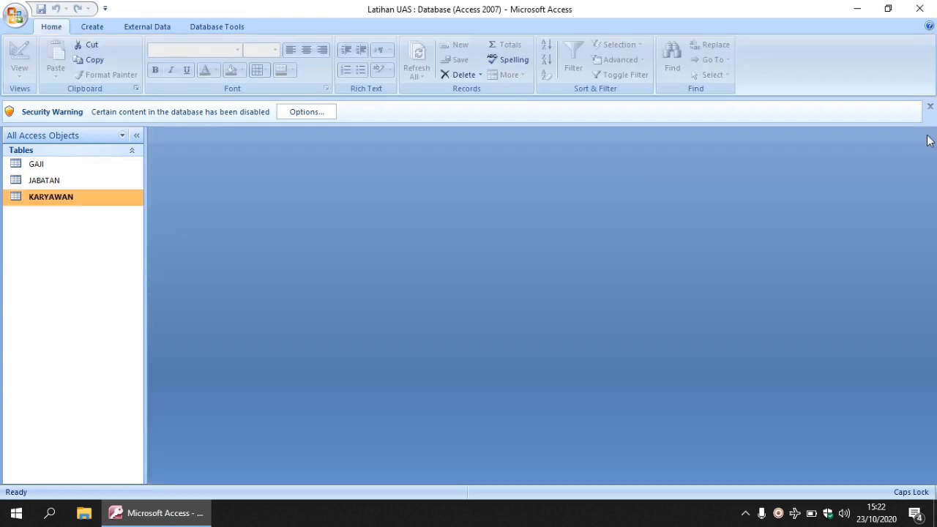
# Step: Create a new query in design view containing the GAJI, JABATAN and KARYAWAN tables
pyautogui.click(96, 31)
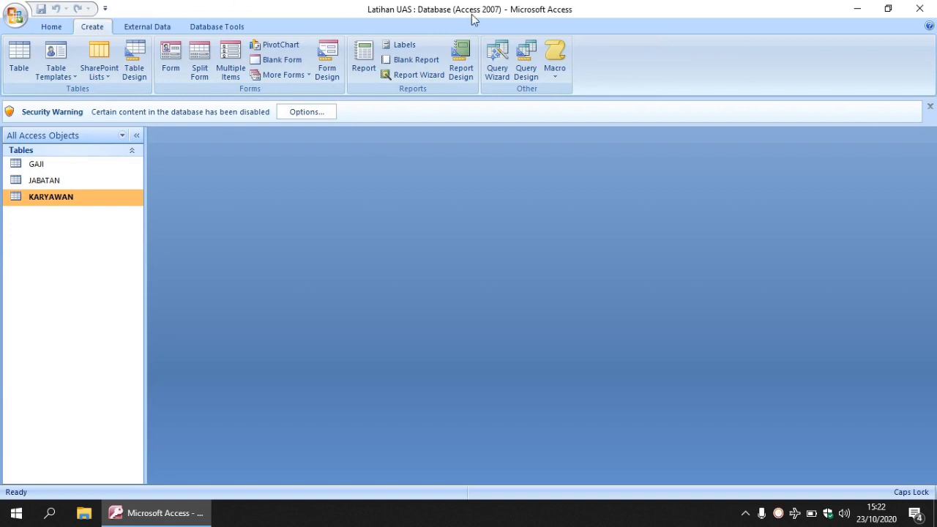
pyautogui.click(527, 72)
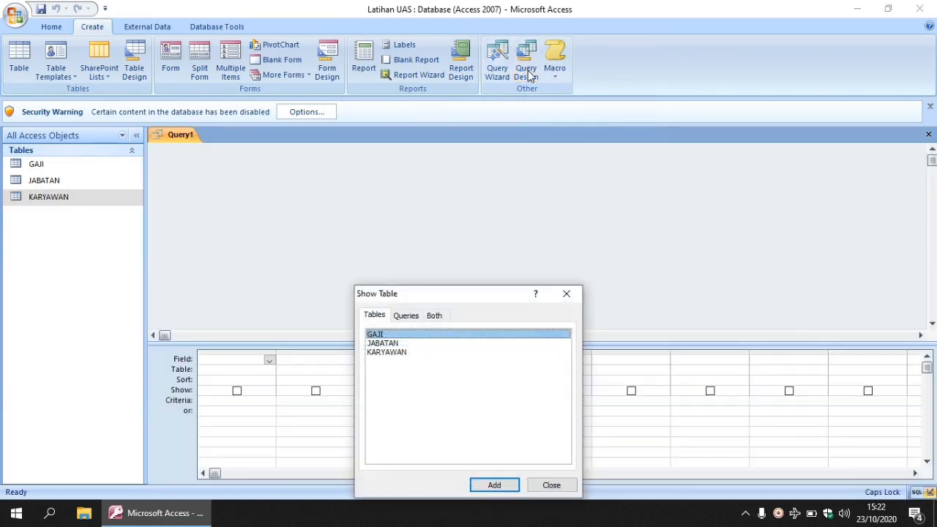
pyautogui.moveTo(439, 297); pyautogui.dragTo(435, 154)
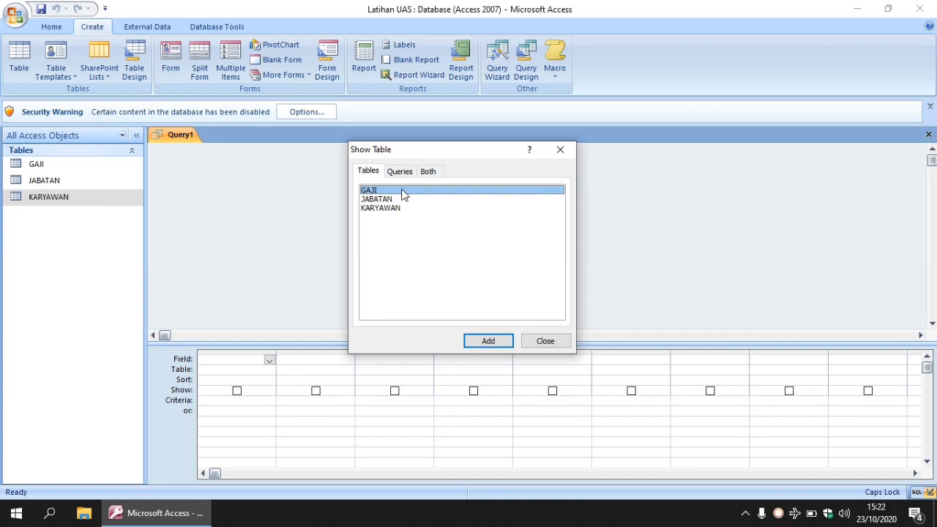
pyautogui.hotkey('shift', 'Down')
pyautogui.hotkey('shift', 'Down')
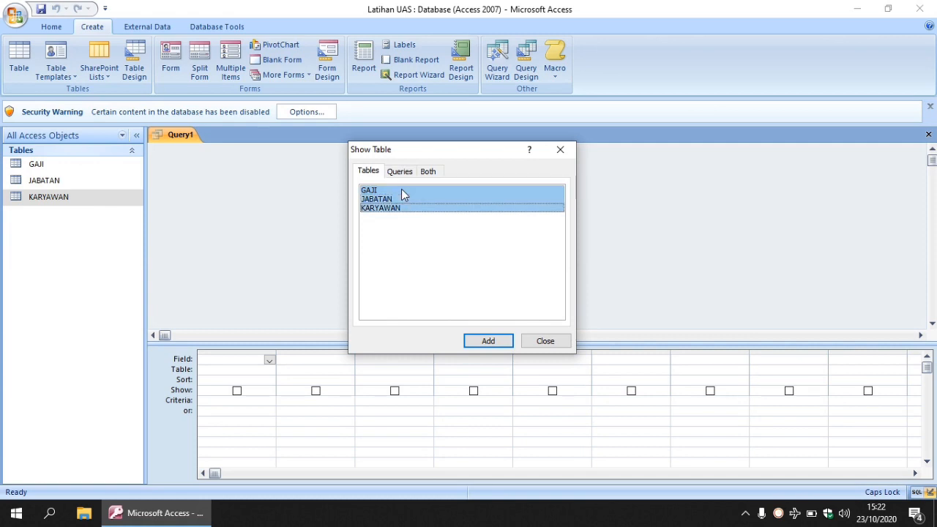
pyautogui.click(476, 343)
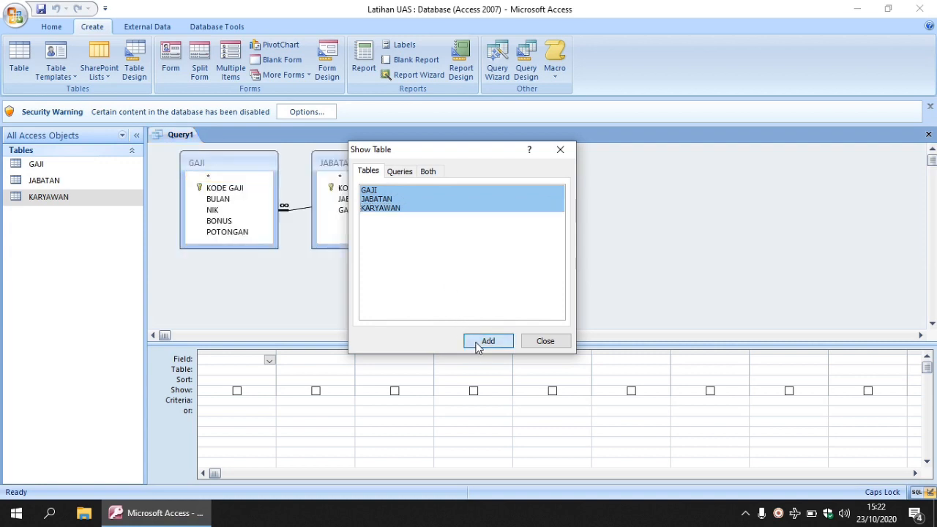
pyautogui.click(540, 343)
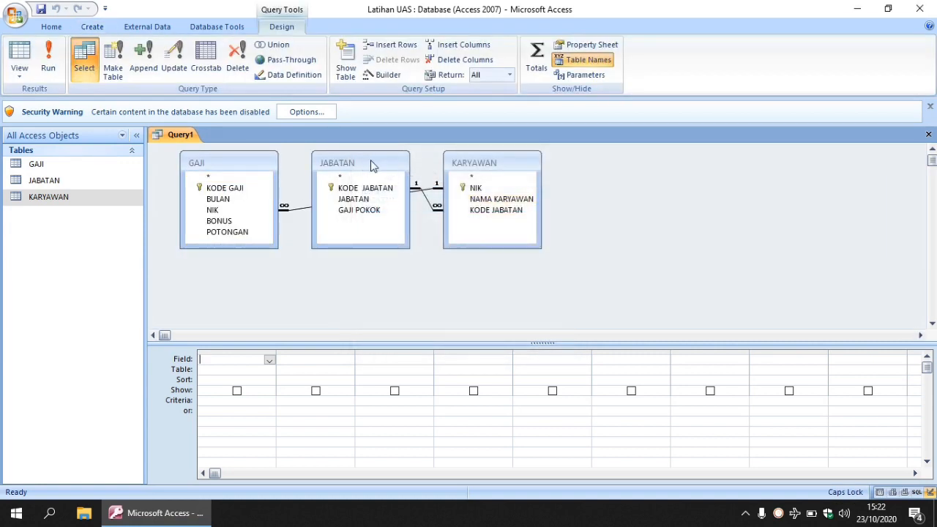
# Step: Rearrange the query's tables so KARYAWAN sits between GAJI and JABATAN without crossing join lines
pyautogui.moveTo(371, 163); pyautogui.dragTo(648, 180)
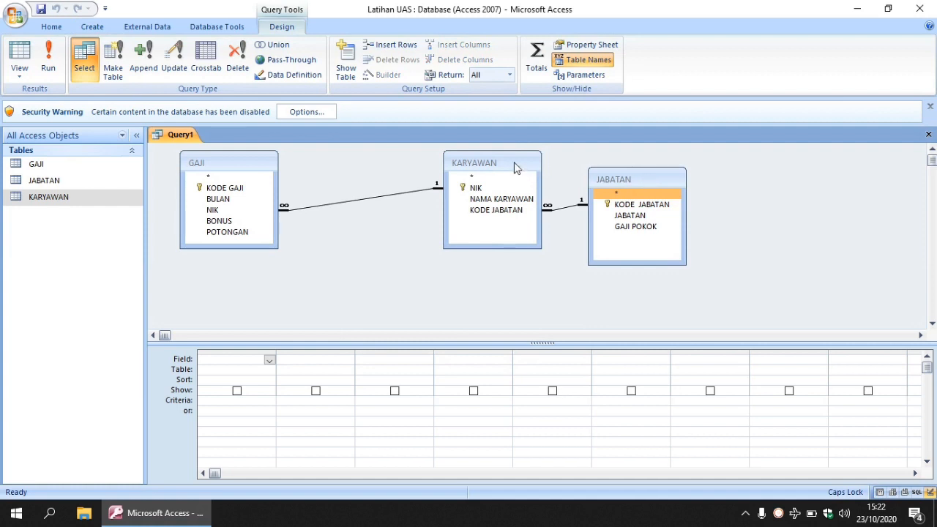
pyautogui.moveTo(514, 167); pyautogui.dragTo(428, 188)
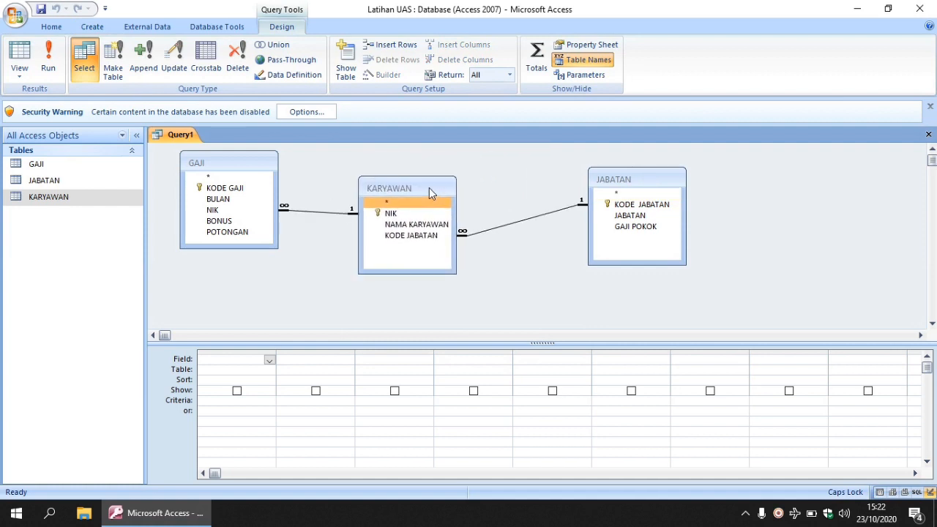
pyautogui.moveTo(646, 180); pyautogui.dragTo(572, 209)
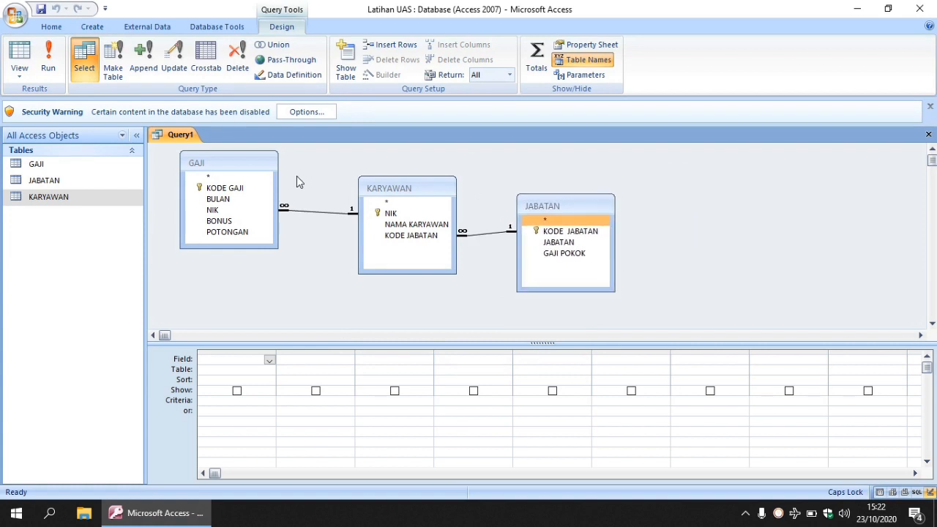
# Step: Add the KODE GAJI, BULAN and NIK fields from the GAJI table to the query grid
pyautogui.click(224, 188)
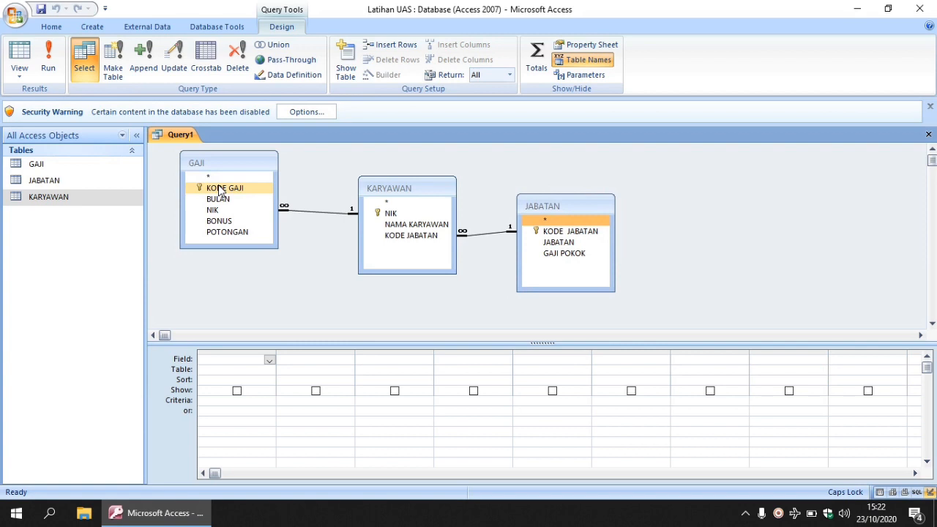
pyautogui.doubleClick(219, 189)
pyautogui.click(220, 199)
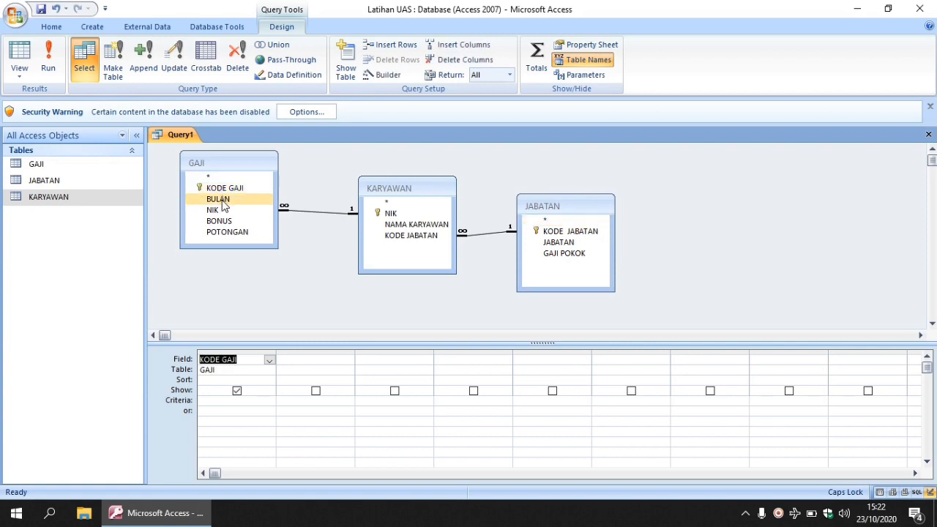
pyautogui.doubleClick(222, 199)
pyautogui.click(220, 211)
pyautogui.doubleClick(219, 211)
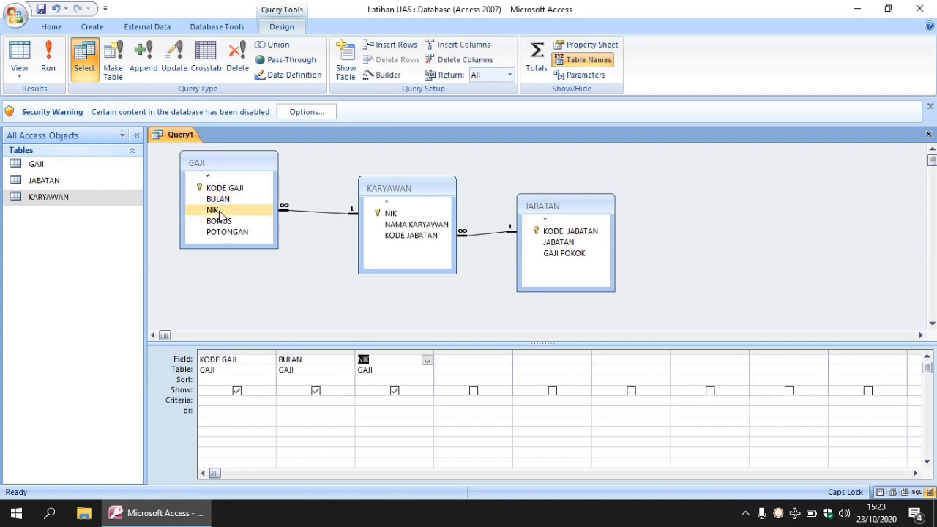
# Step: Add NAMA KARYAWAN from KARYAWAN, JABATAN and GAJI POKOK from JABATAN, and BONUS and POTONGAN from GAJI to the query grid
pyautogui.click(392, 226)
pyautogui.doubleClick(391, 227)
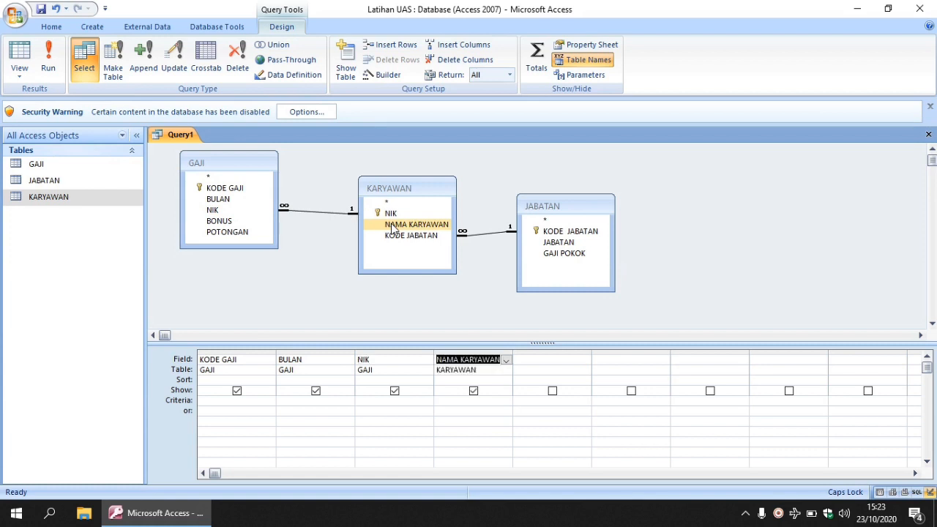
pyautogui.click(560, 232)
pyautogui.click(558, 243)
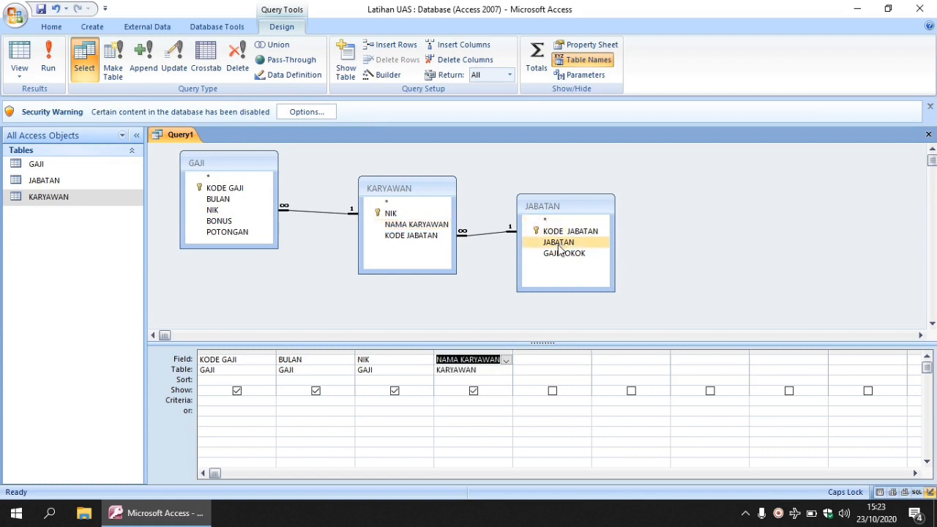
pyautogui.doubleClick(560, 247)
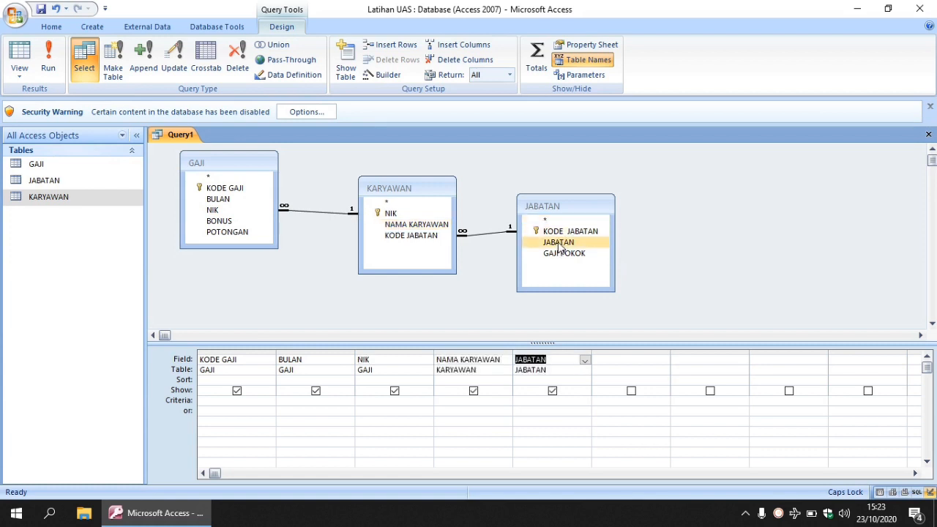
pyautogui.doubleClick(559, 254)
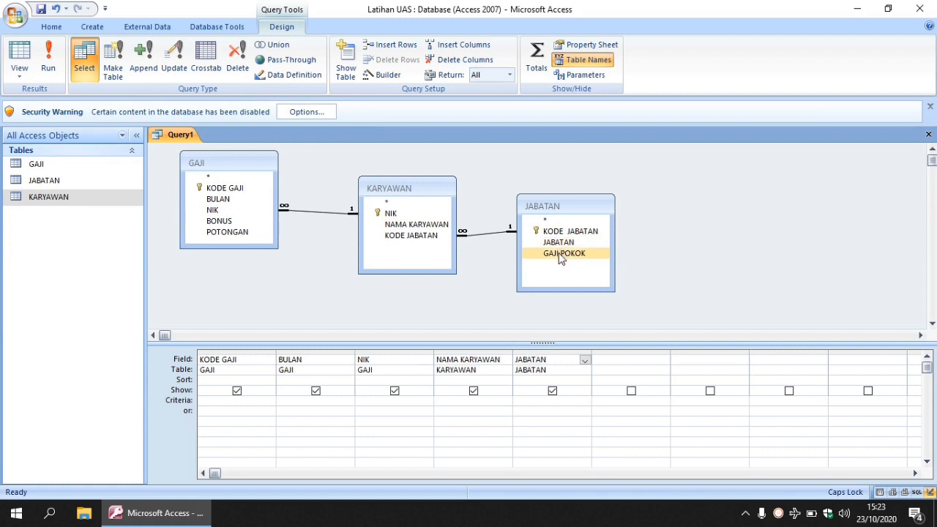
pyautogui.doubleClick(235, 223)
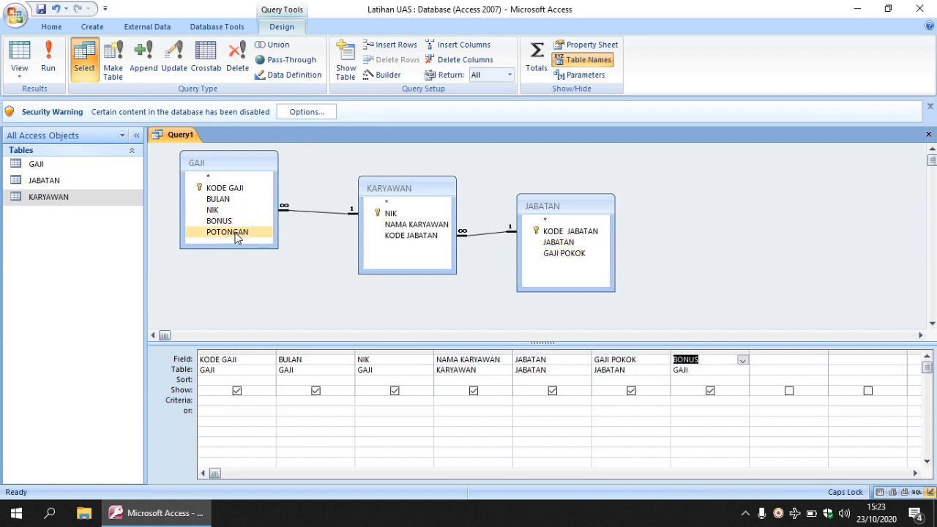
pyautogui.doubleClick(236, 232)
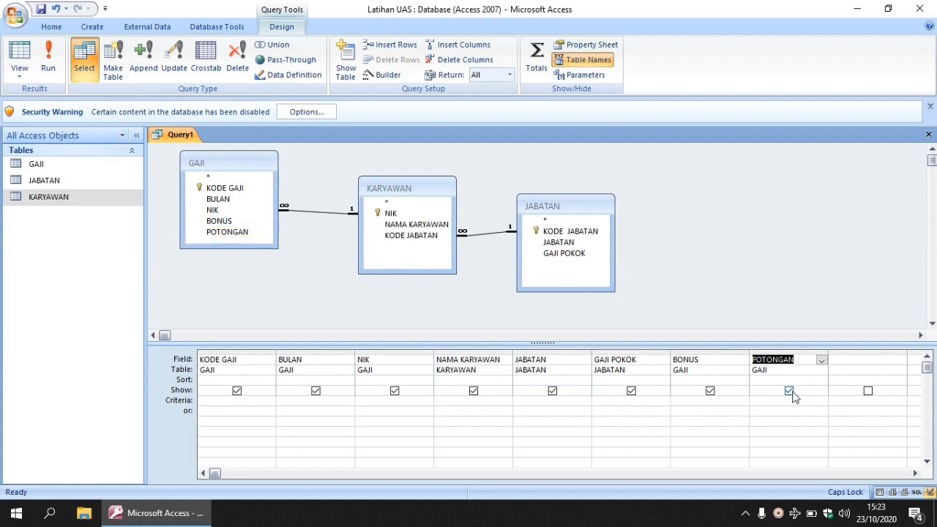
# Step: Start a TOTALGAJI expression in the Expression Builder for the first empty column, containing only [JABATAN]![GAJI POKOK] without the «Expr» placeholder
pyautogui.click(841, 362)
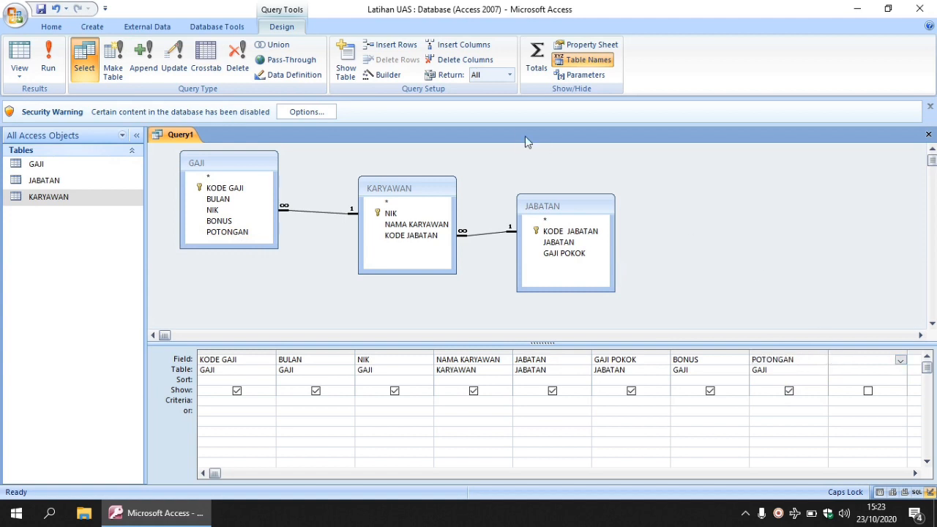
pyautogui.click(389, 75)
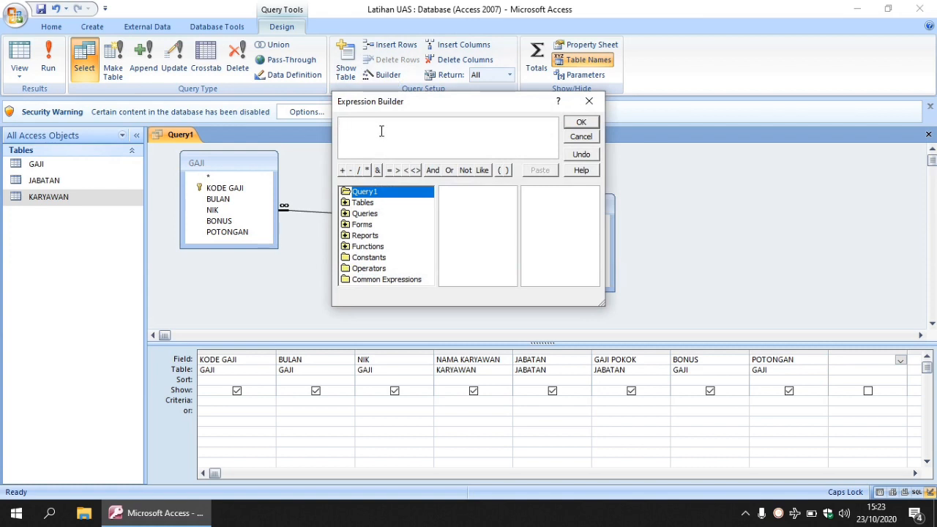
pyautogui.write('TOTALGAJI :')
pyautogui.doubleClick(364, 206)
pyautogui.click(373, 226)
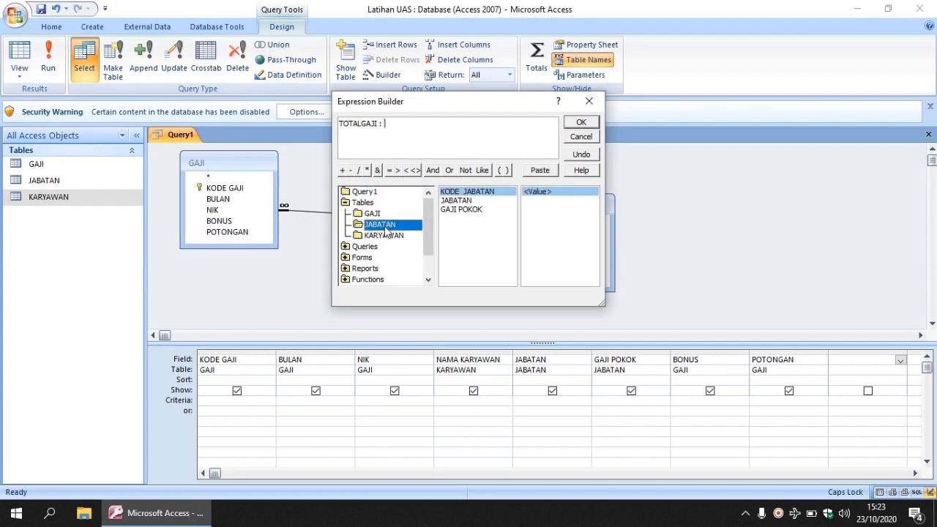
pyautogui.doubleClick(455, 211)
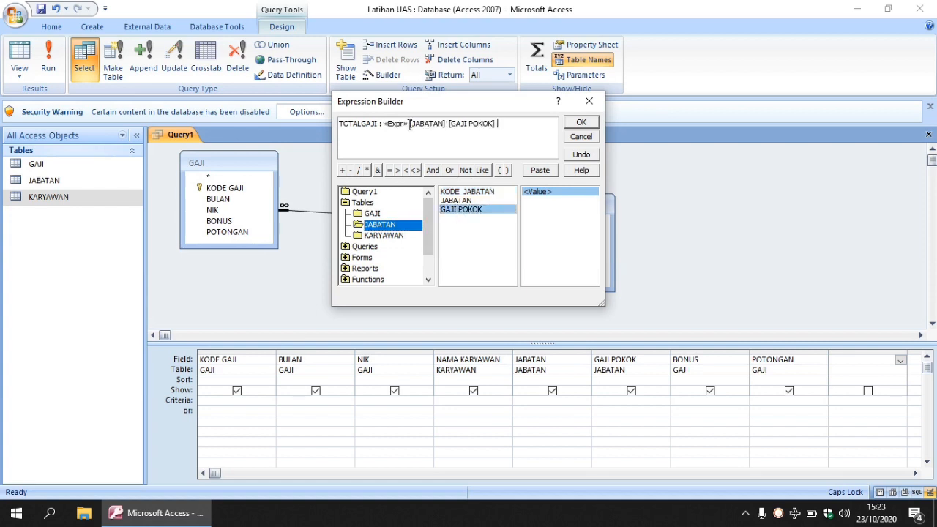
pyautogui.moveTo(401, 121); pyautogui.dragTo(383, 122)
pyautogui.press('Delete')
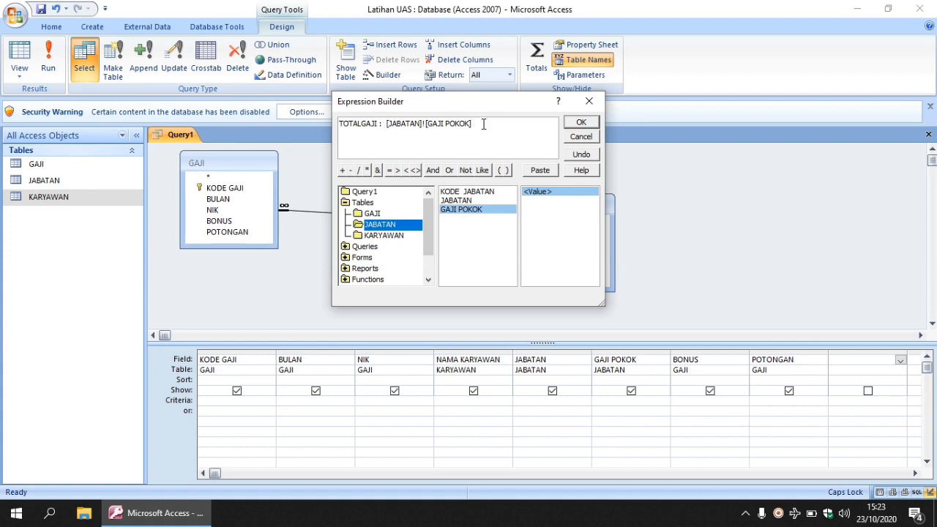
# Step: Extend the TOTALGAJI expression by adding [GAJI]![BONUS] and subtracting [GAJI]![POTONGAN]
pyautogui.click(343, 171)
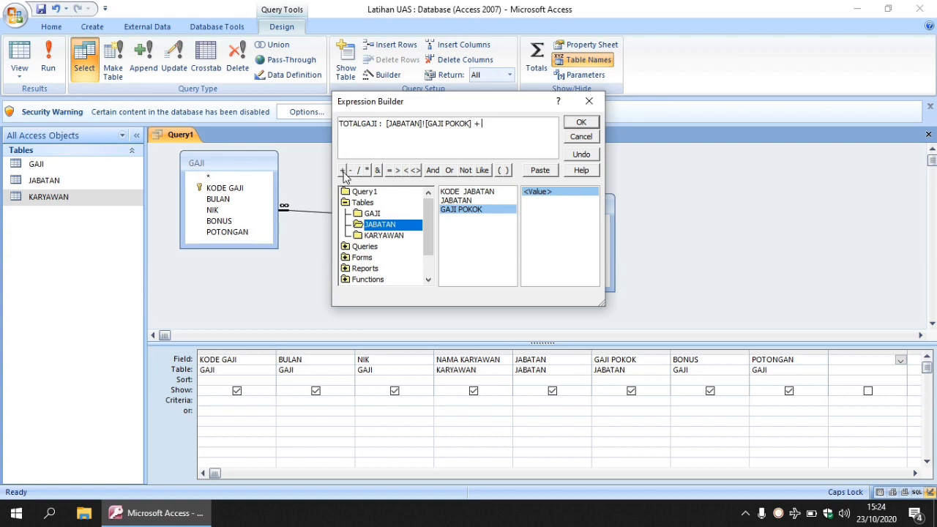
pyautogui.click(374, 214)
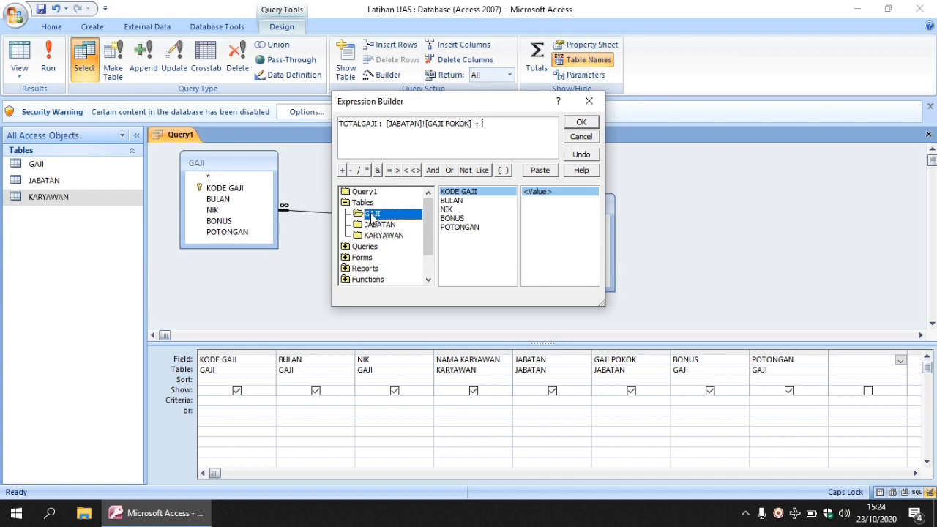
pyautogui.doubleClick(450, 218)
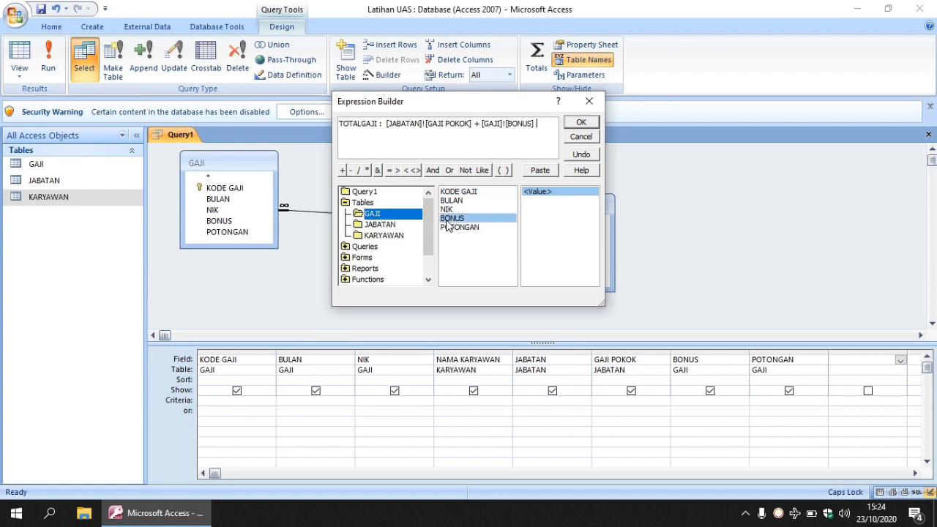
pyautogui.write('-')
pyautogui.doubleClick(469, 233)
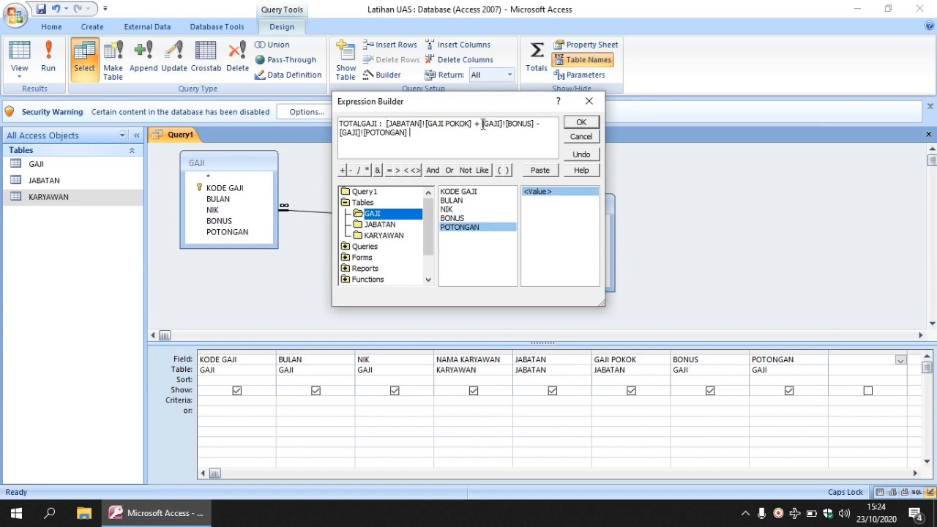
# Step: Enclose the GAJI POKOK plus BONUS sum in parentheses and accept the TOTALGAJI expression
pyautogui.click(385, 124)
pyautogui.write('(')
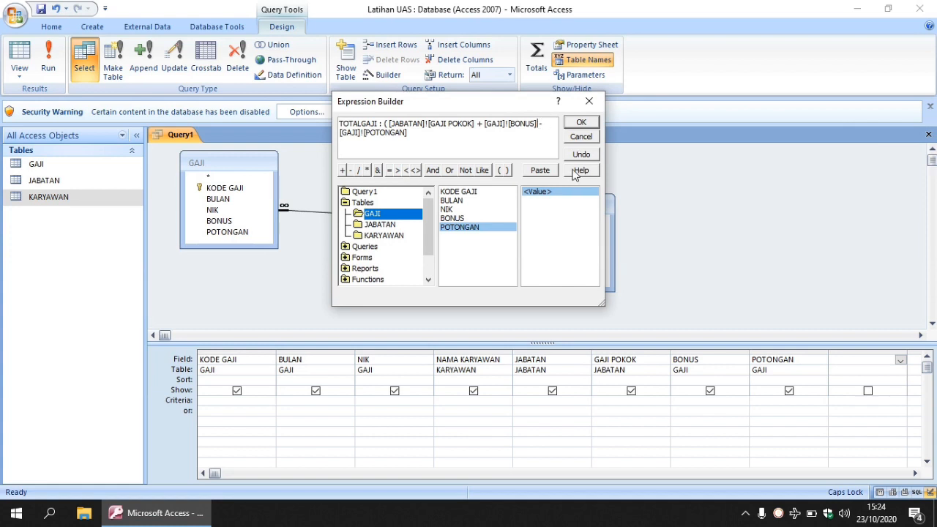
pyautogui.write(')')
pyautogui.click(581, 122)
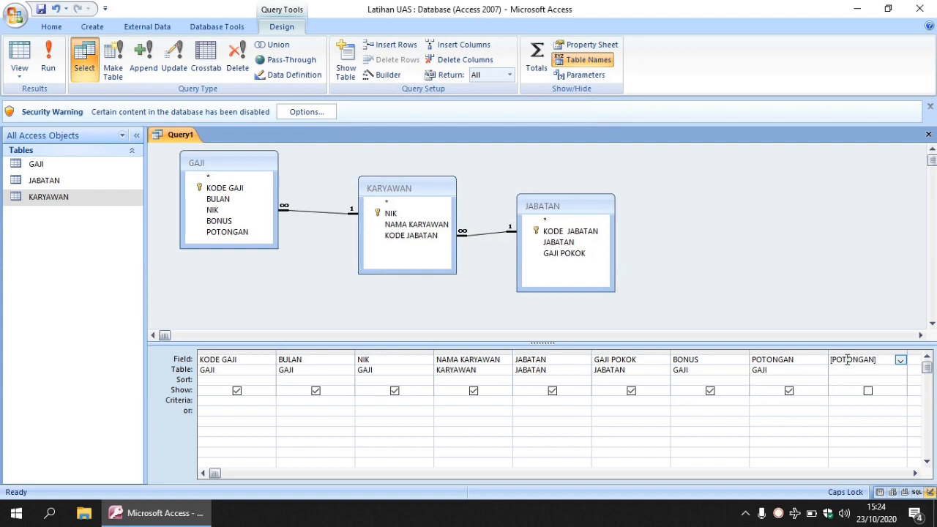
# Step: Save the query as QGAJIKARYAWAN and close it
pyautogui.click(41, 9)
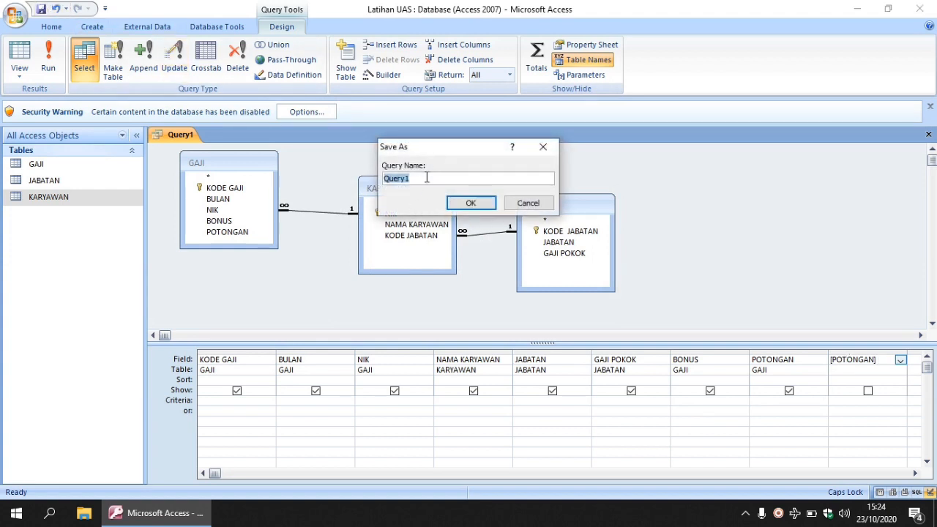
pyautogui.write('QGAJIKARYAWAN')
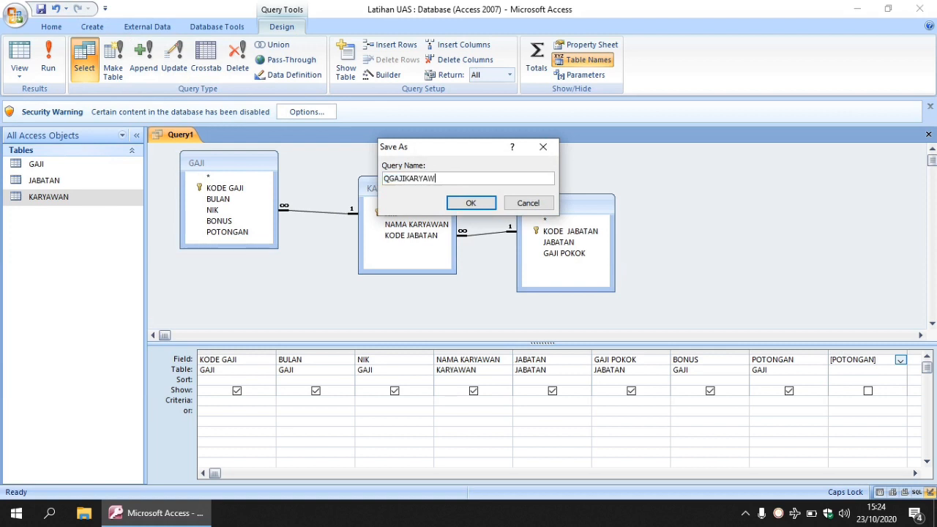
pyautogui.click(472, 204)
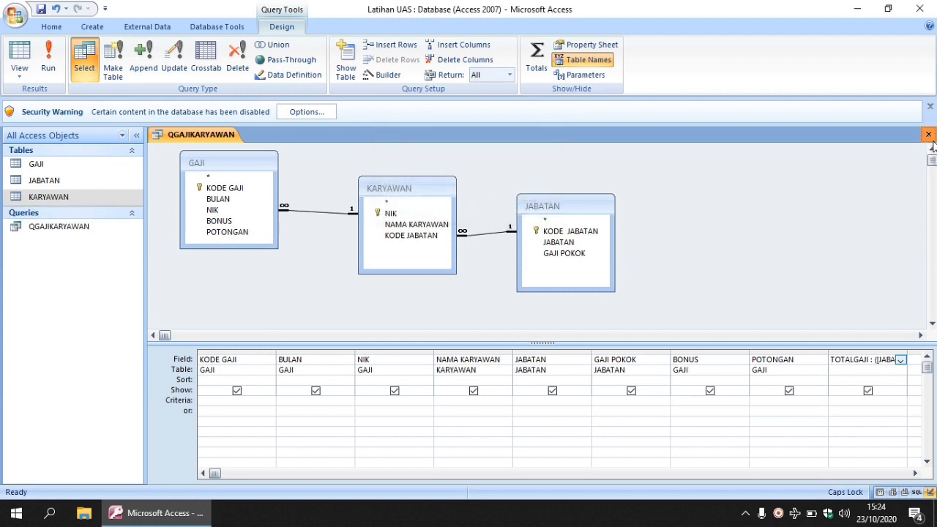
pyautogui.click(928, 135)
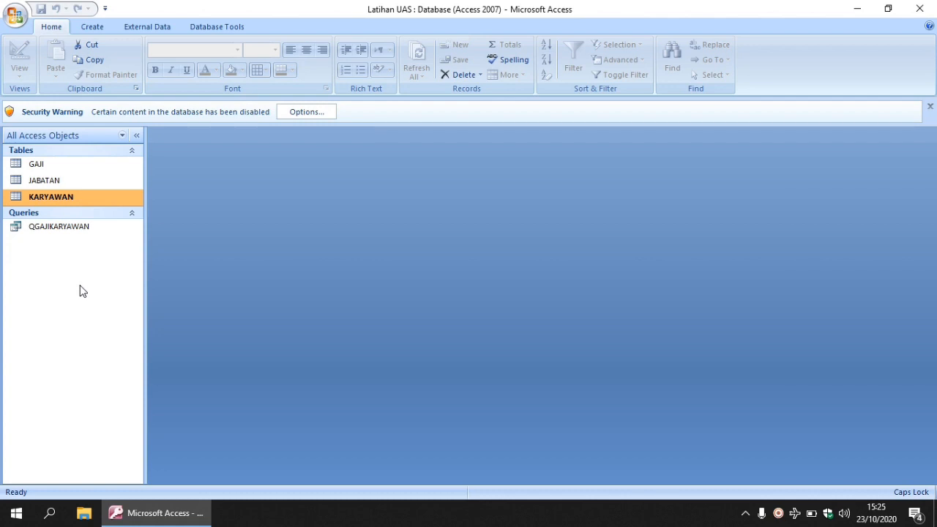
# Step: Duplicate the QGAJIKARYAWAN query under the name QGAJIPARAMATER
pyautogui.click(32, 230)
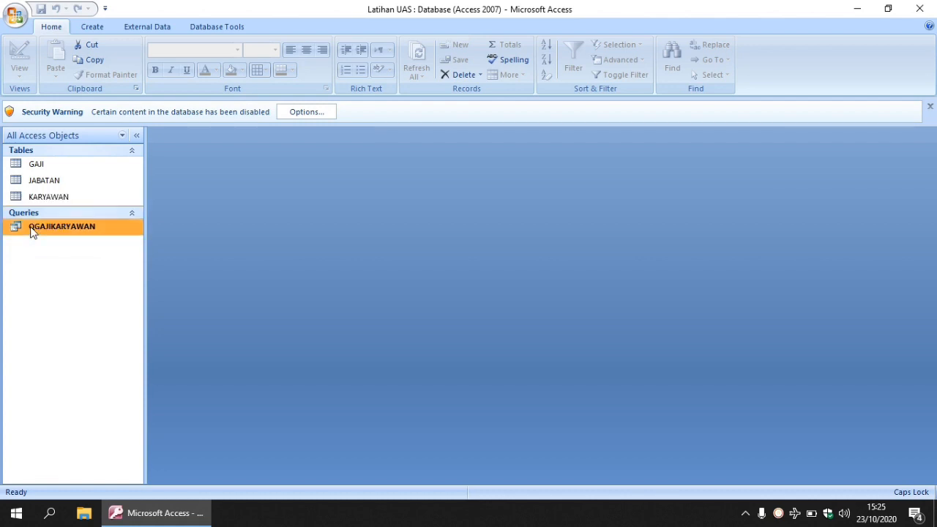
pyautogui.rightClick(59, 232)
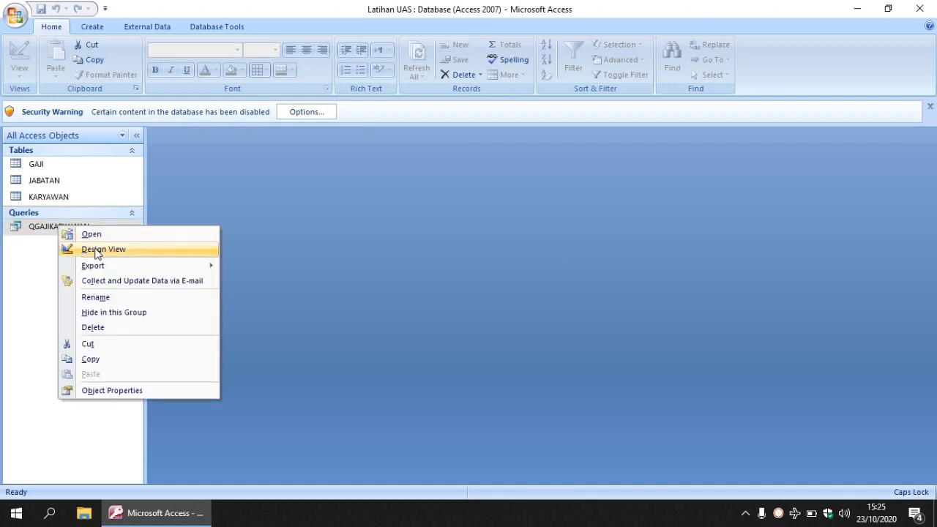
pyautogui.click(98, 363)
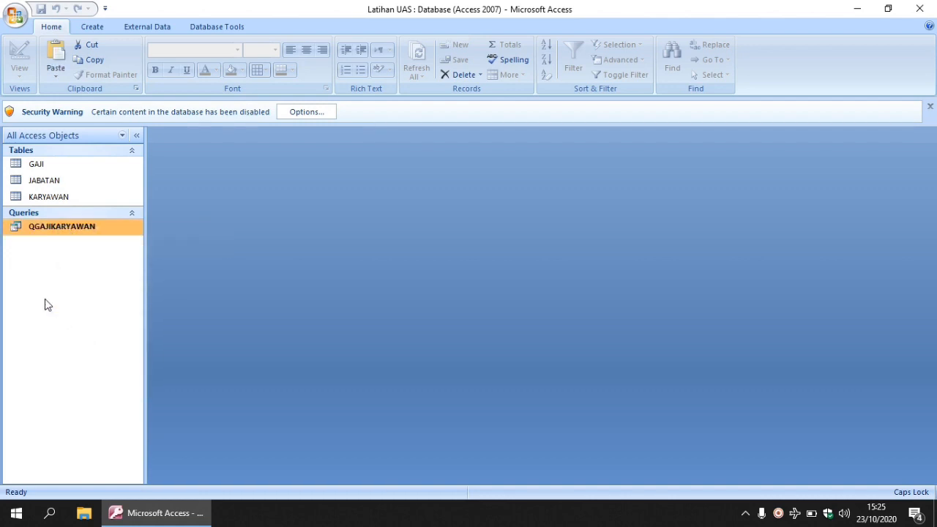
pyautogui.rightClick(45, 298)
pyautogui.click(90, 371)
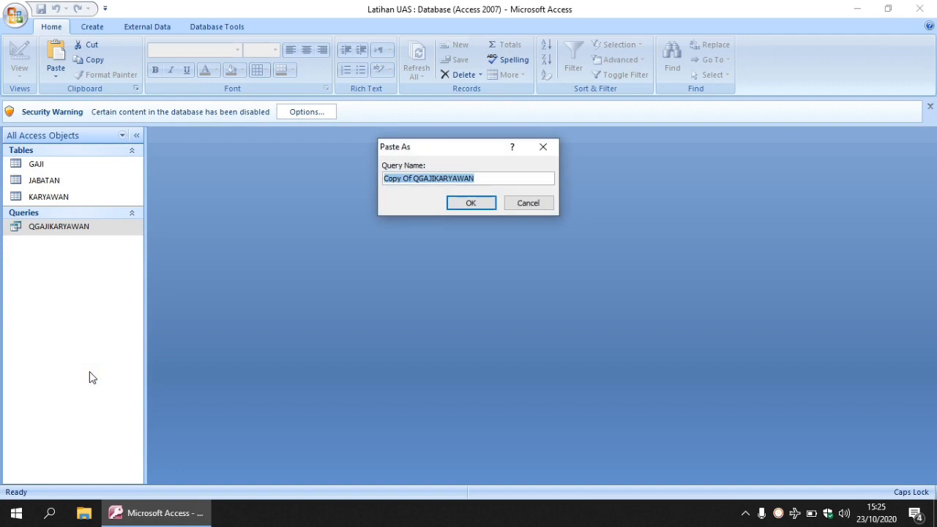
pyautogui.write('QGAJIPARAMATER')
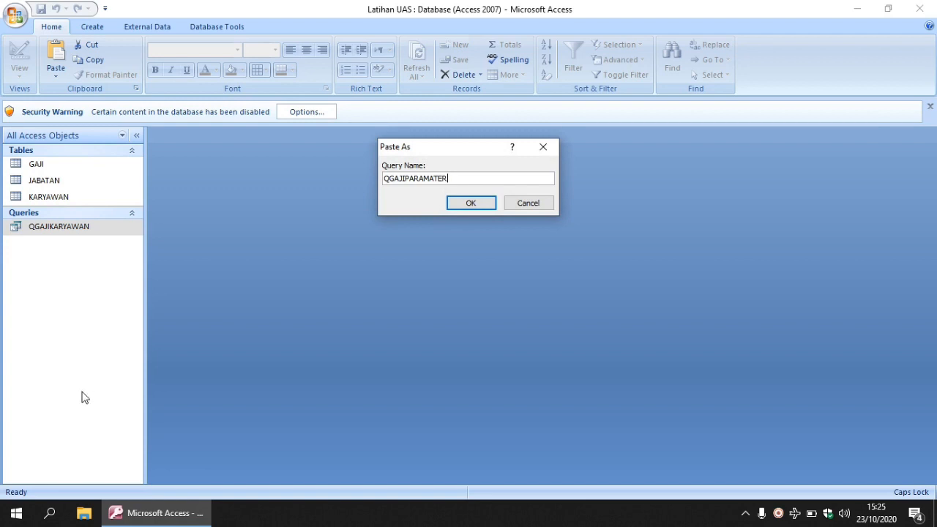
pyautogui.click(466, 203)
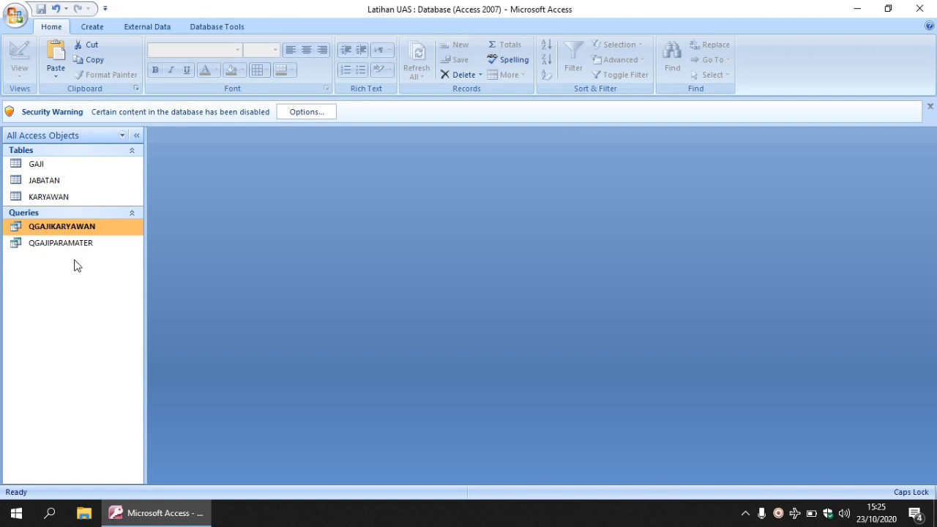
# Step: Open the QGAJIPARAMATER query in design view and enter [BULAN] as the criterion for the BULAN field
pyautogui.click(53, 249)
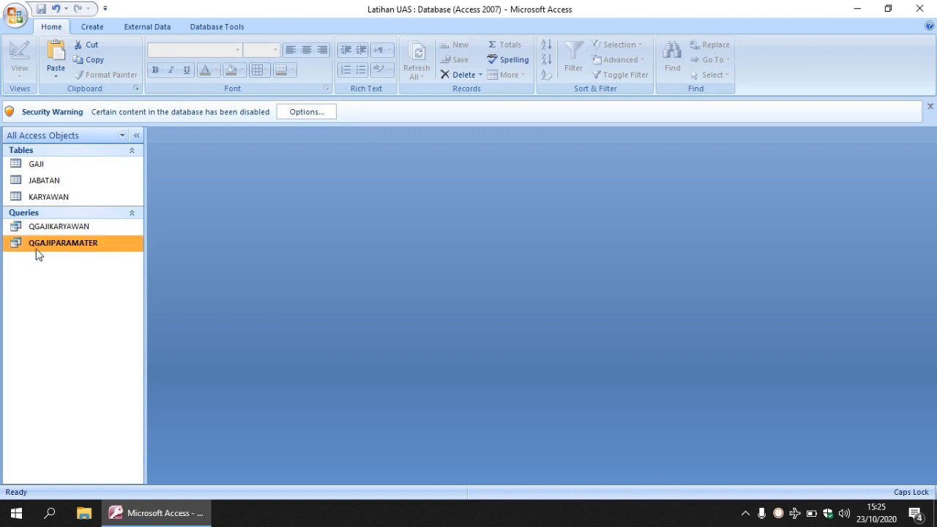
pyautogui.rightClick(73, 249)
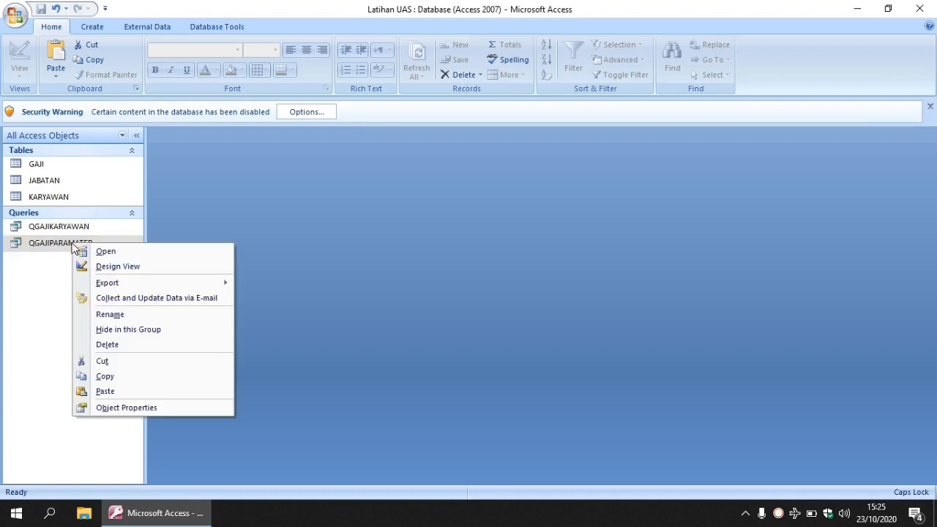
pyautogui.click(118, 267)
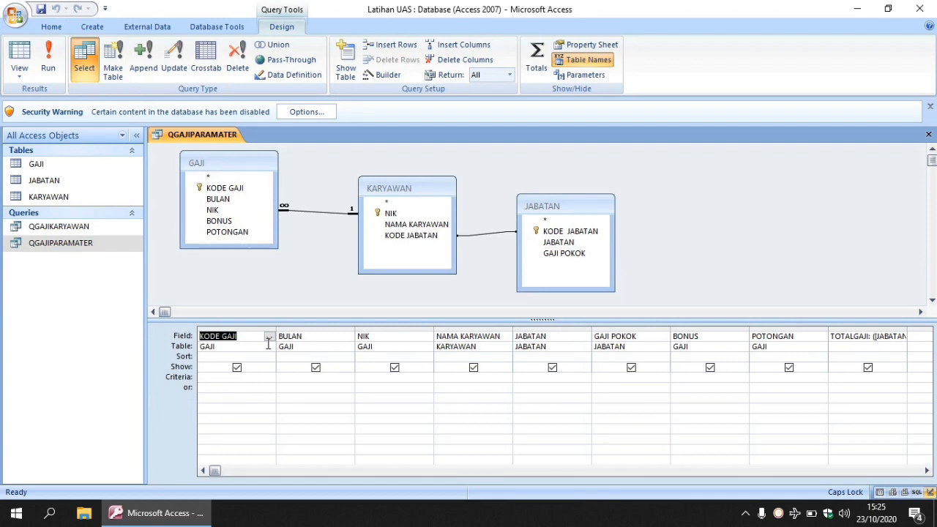
pyautogui.click(308, 378)
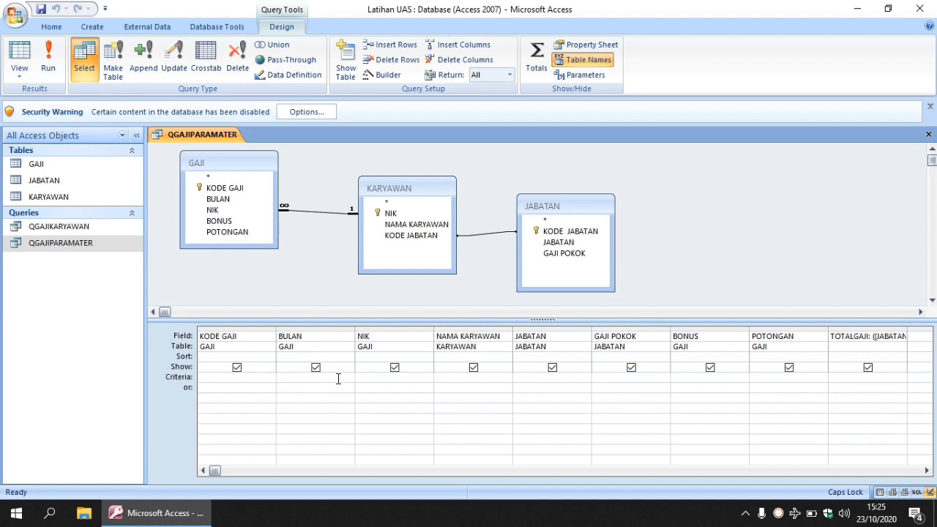
pyautogui.write('[BULAN]')
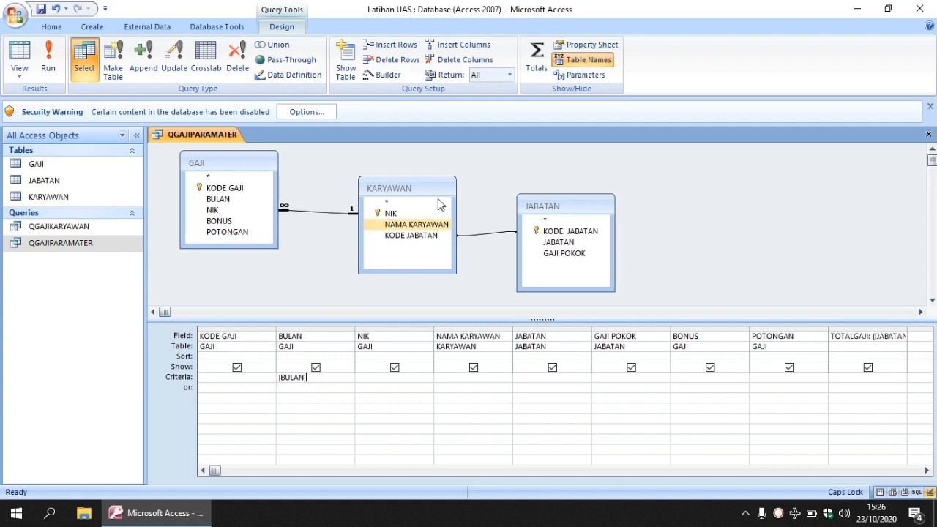
# Step: Define a query parameter named BULAN with the Text data type and close the QGAJIPARAMATER query
pyautogui.click(577, 76)
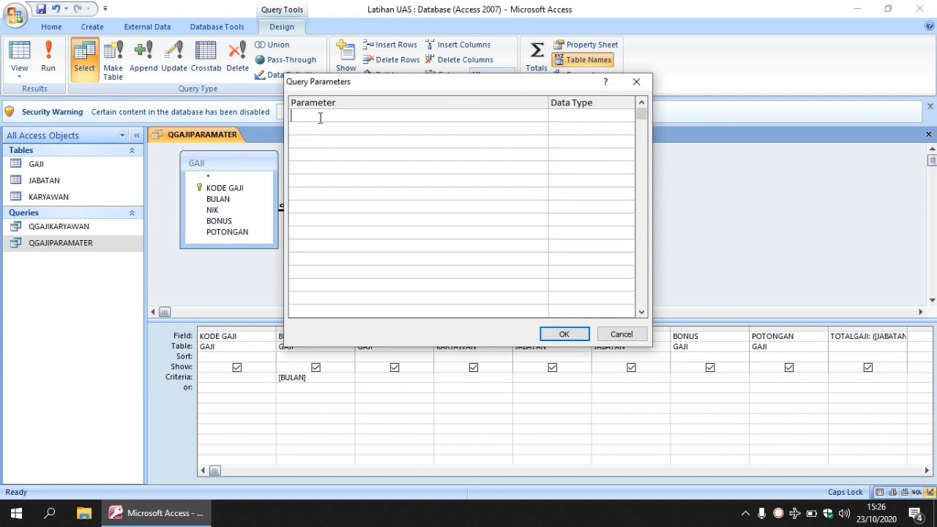
pyautogui.write('BULAN')
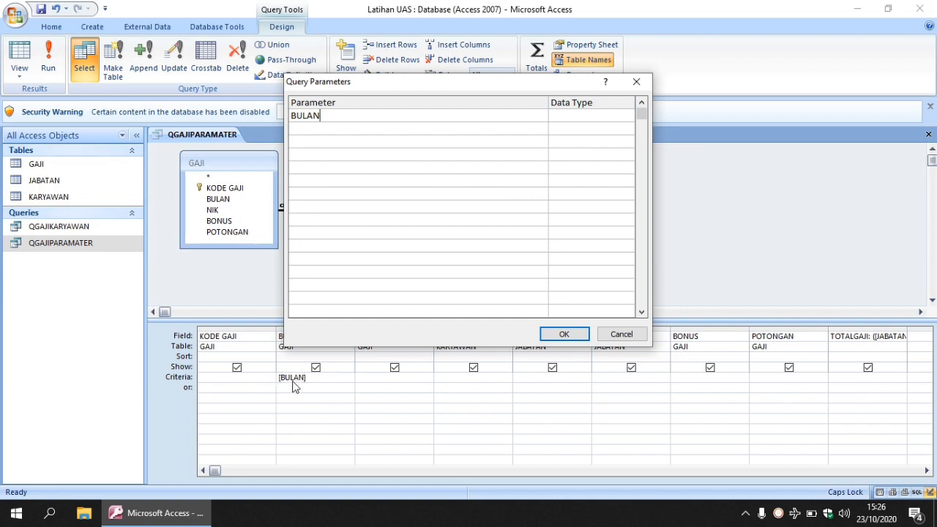
pyautogui.click(566, 114)
pyautogui.write('Text')
pyautogui.click(562, 333)
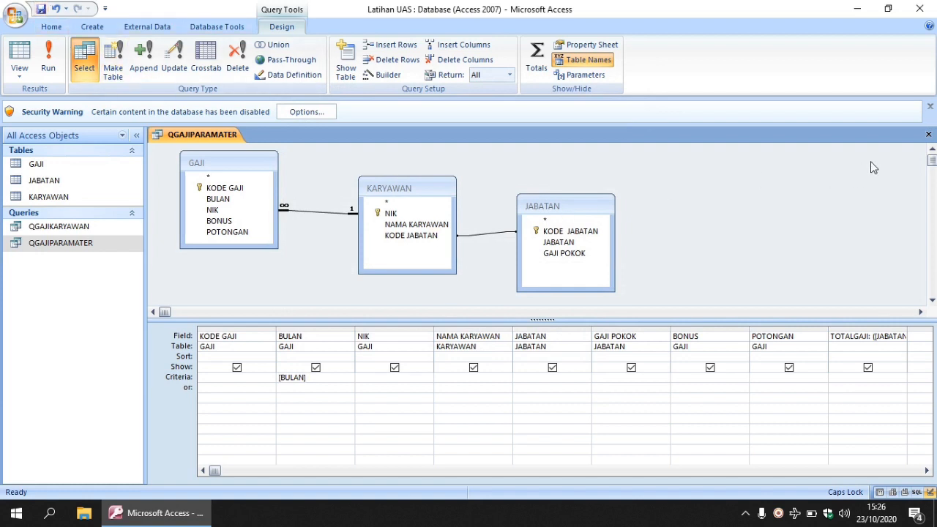
pyautogui.click(927, 134)
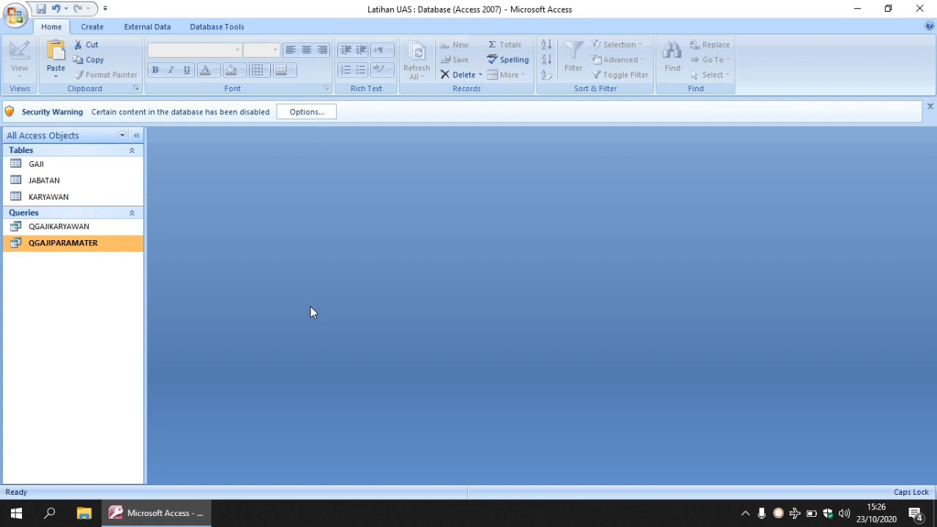
# Step: Run the QGAJIPARAMATER query with SEPTEMBER 2020 as the BULAN value, review the records, and close it
pyautogui.rightClick(54, 242)
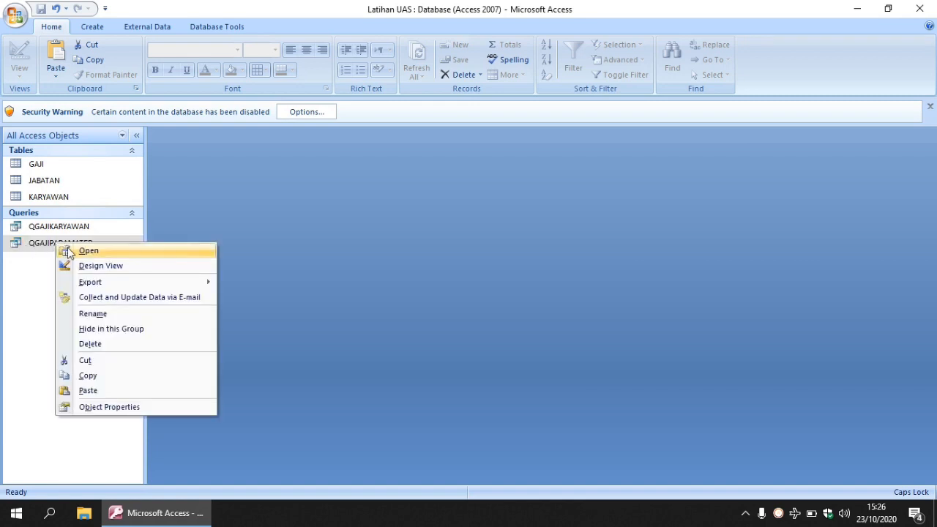
pyautogui.click(102, 252)
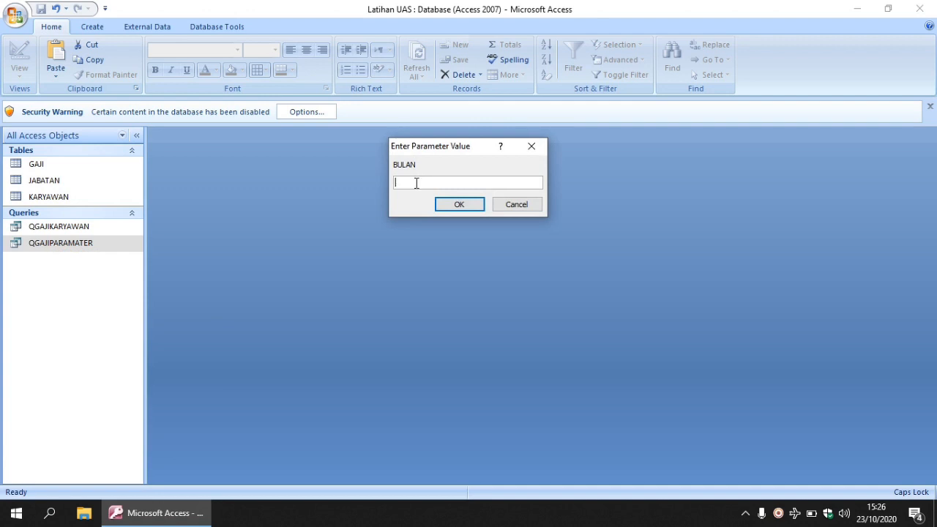
pyautogui.write('SEPTEMBER 2020')
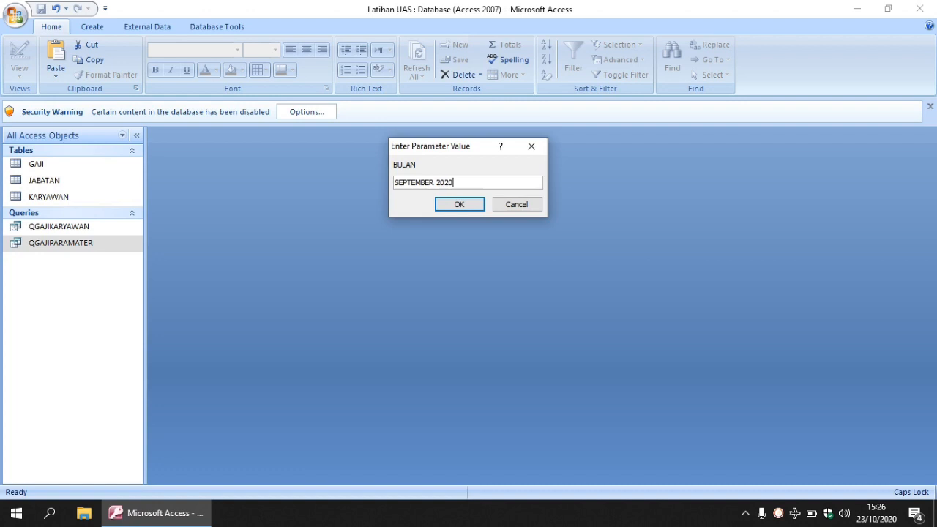
pyautogui.click(459, 205)
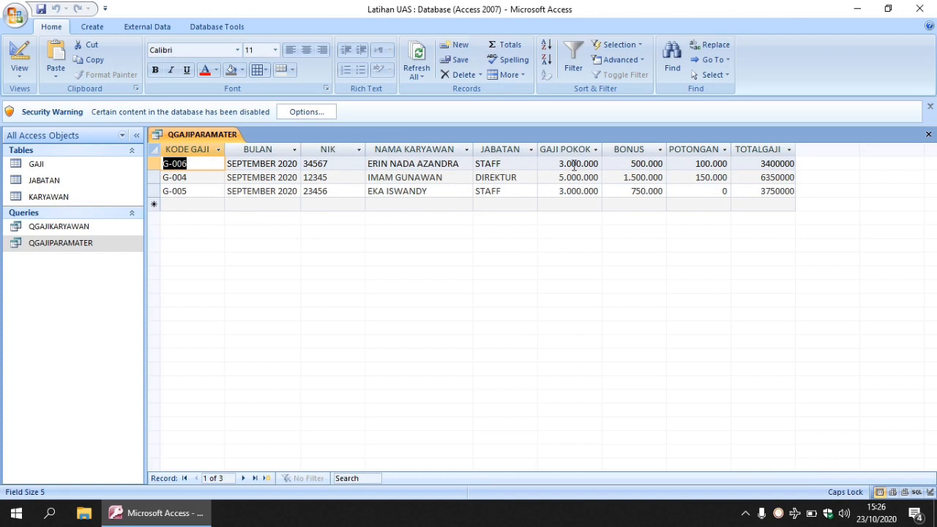
pyautogui.click(928, 136)
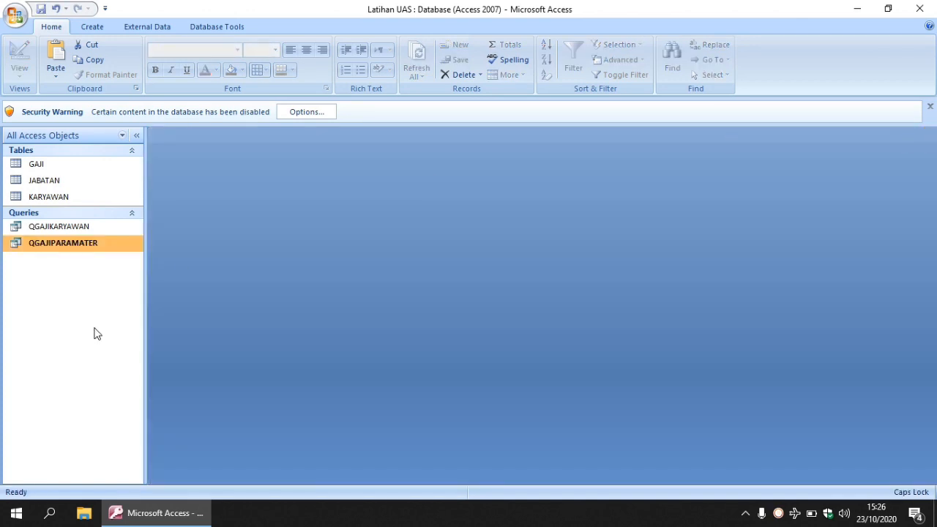
# Step: Start a wizard report from QGAJIPARAMATER with the fields KODE GAJI, NIK, NAMA KARYAWAN, JABATAN, GAJI POKOK, BONUS, POTONGAN and TOTALGAJI
pyautogui.click(93, 29)
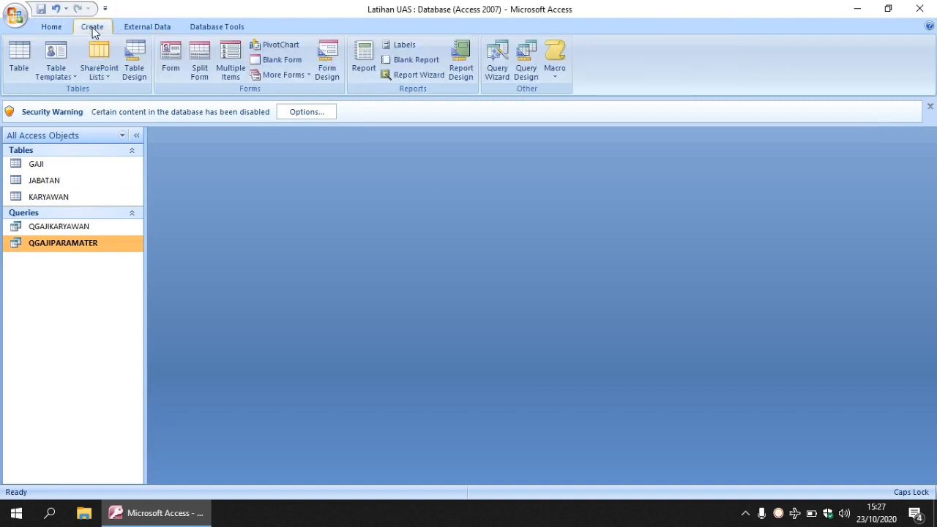
pyautogui.click(407, 72)
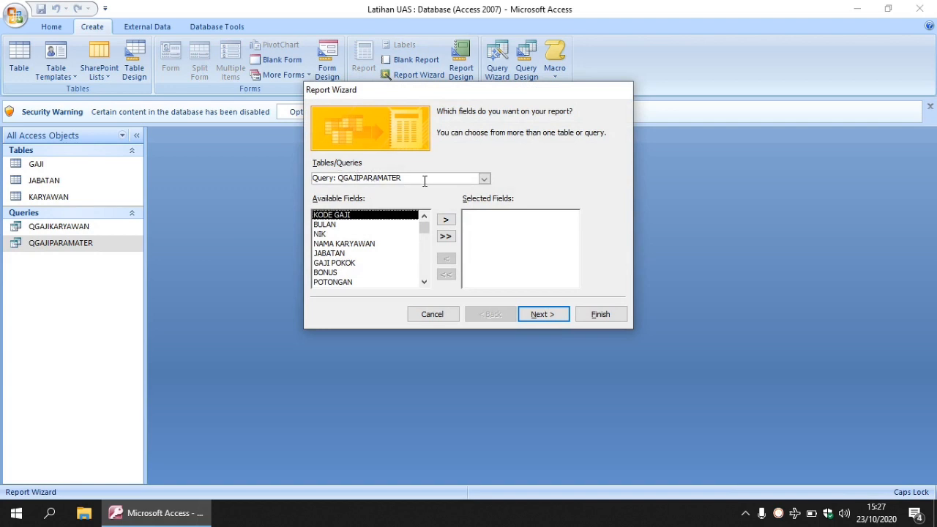
pyautogui.doubleClick(368, 216)
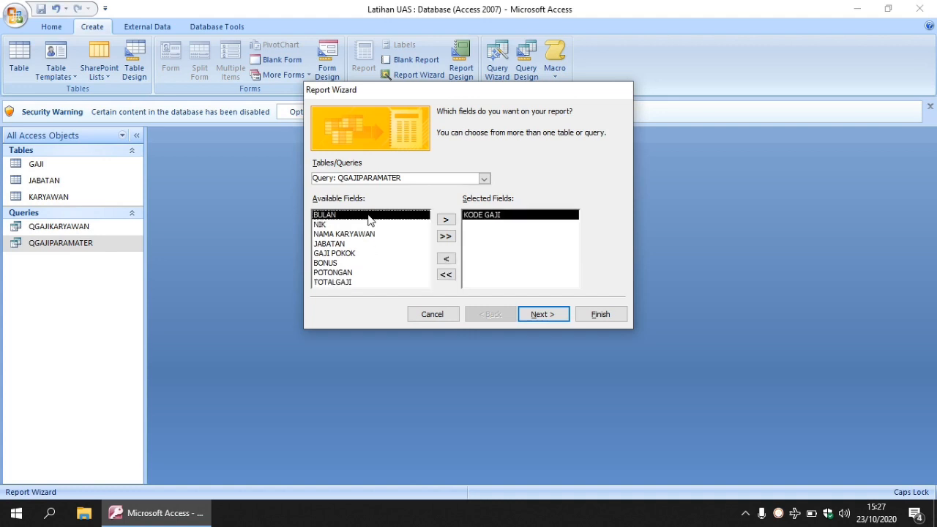
pyautogui.doubleClick(322, 224)
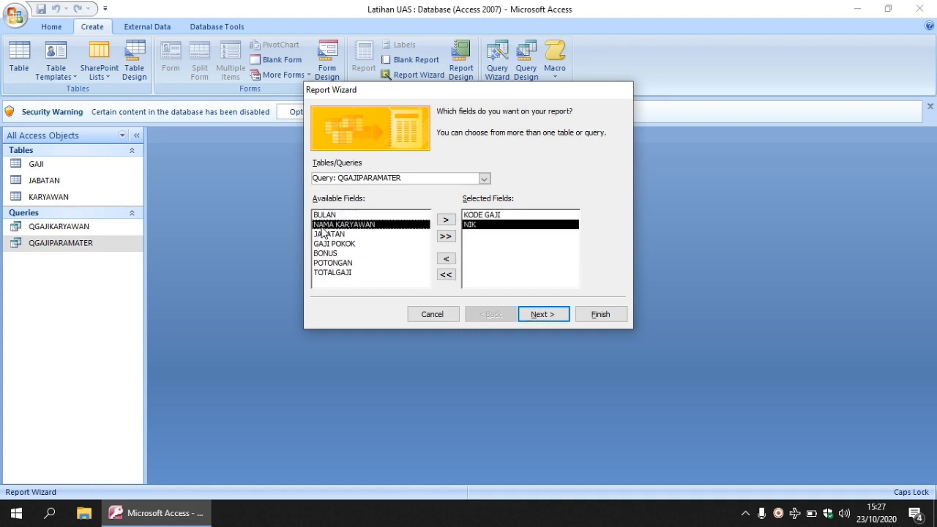
pyautogui.doubleClick(360, 225)
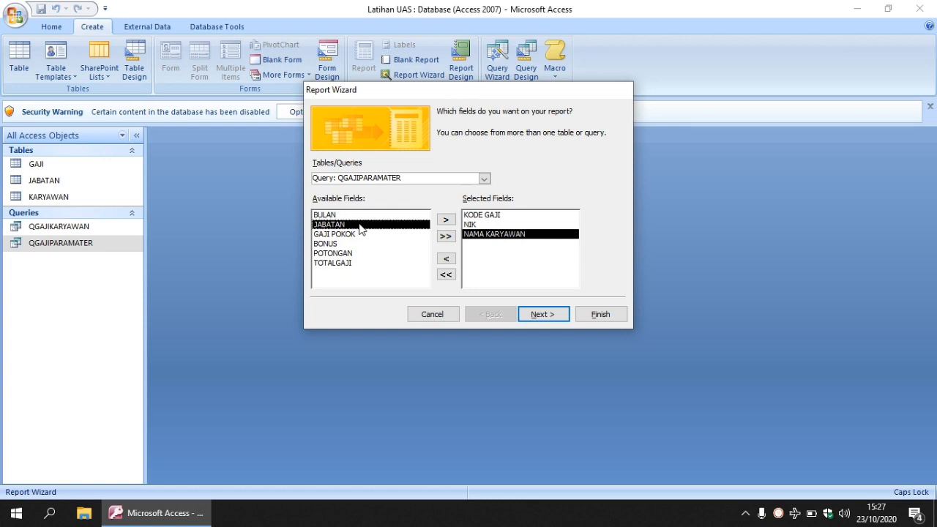
pyautogui.click(446, 220)
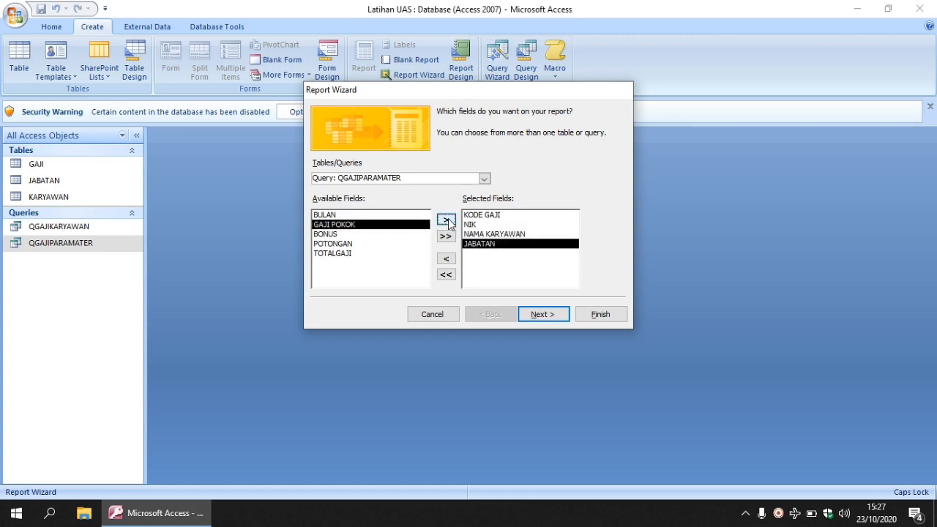
pyautogui.click(447, 221)
pyautogui.click(446, 220)
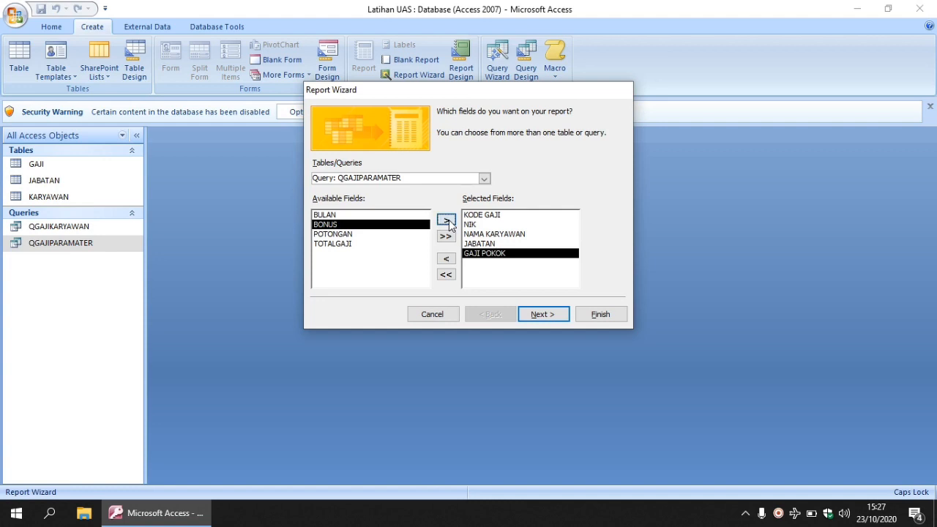
pyautogui.click(446, 221)
pyautogui.click(447, 220)
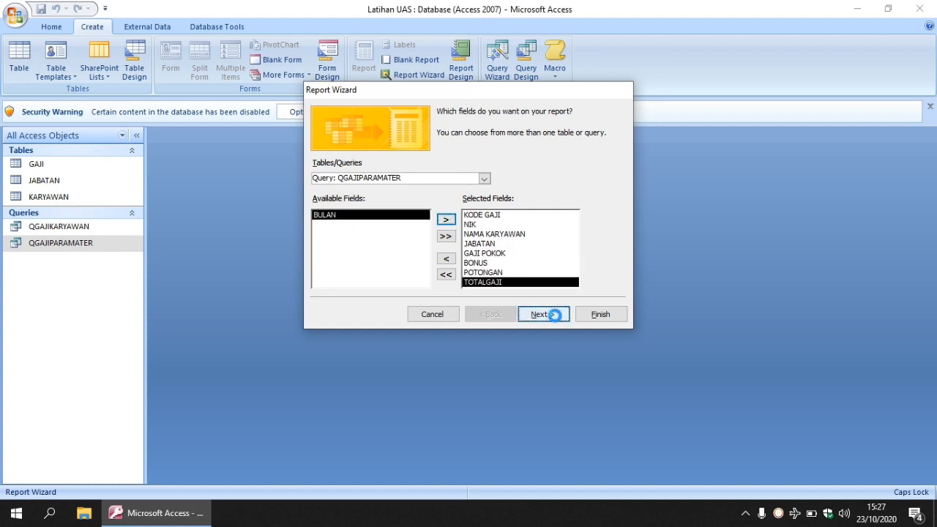
pyautogui.click(543, 314)
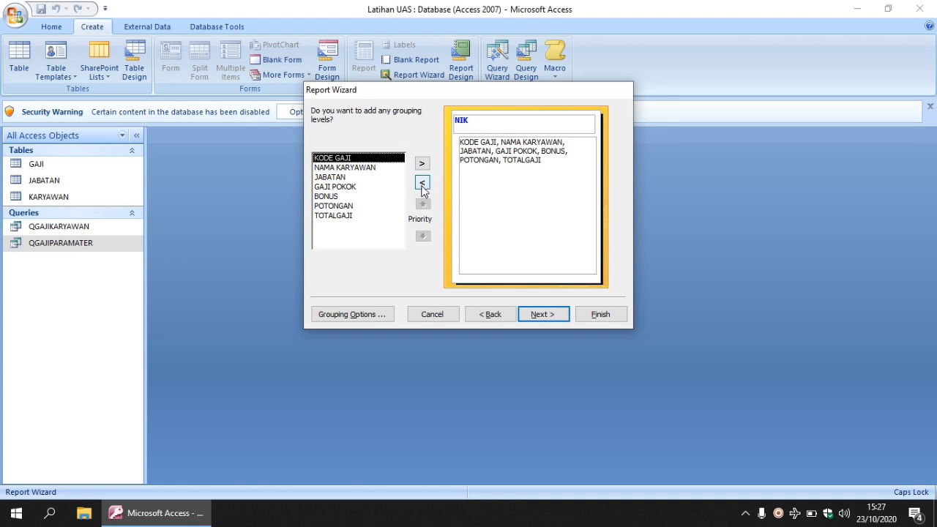
# Step: Remove the NIK grouping level from the report and sort its records by KODE GAJI in ascending order
pyautogui.click(423, 184)
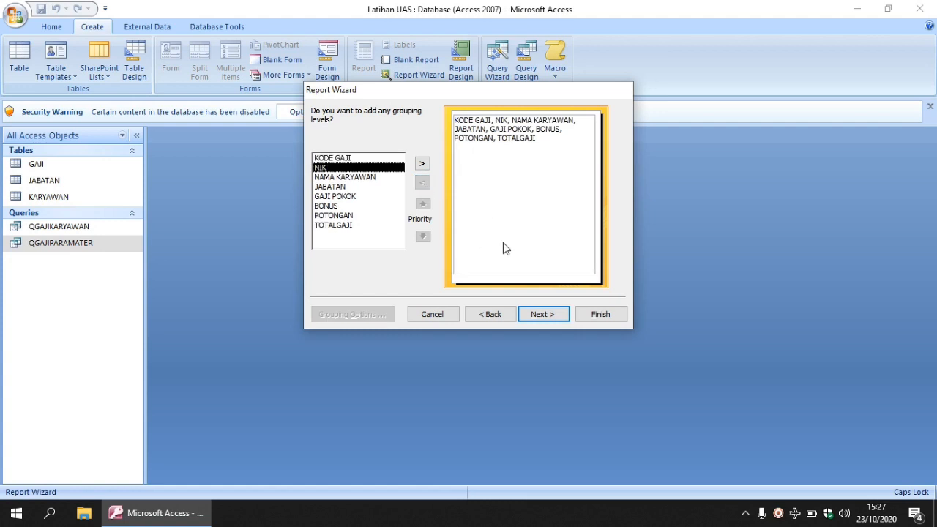
pyautogui.click(549, 313)
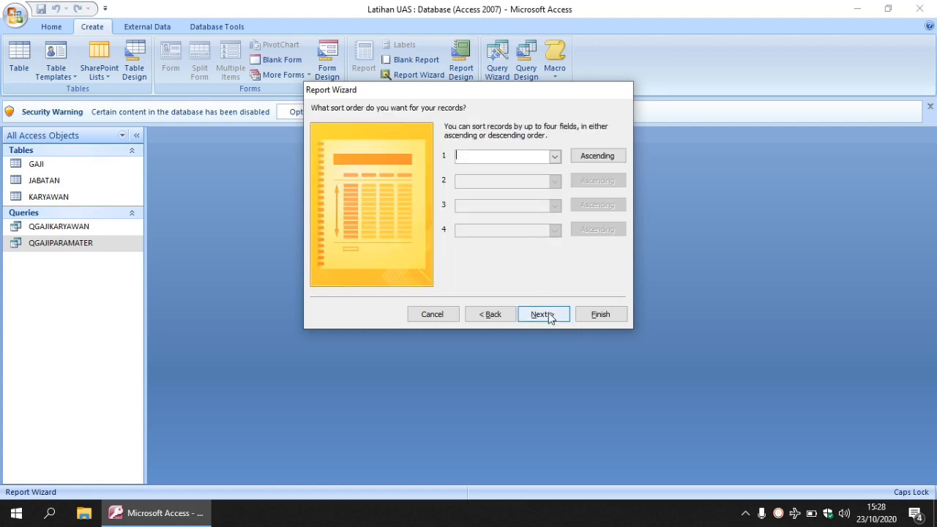
pyautogui.click(554, 157)
pyautogui.click(510, 179)
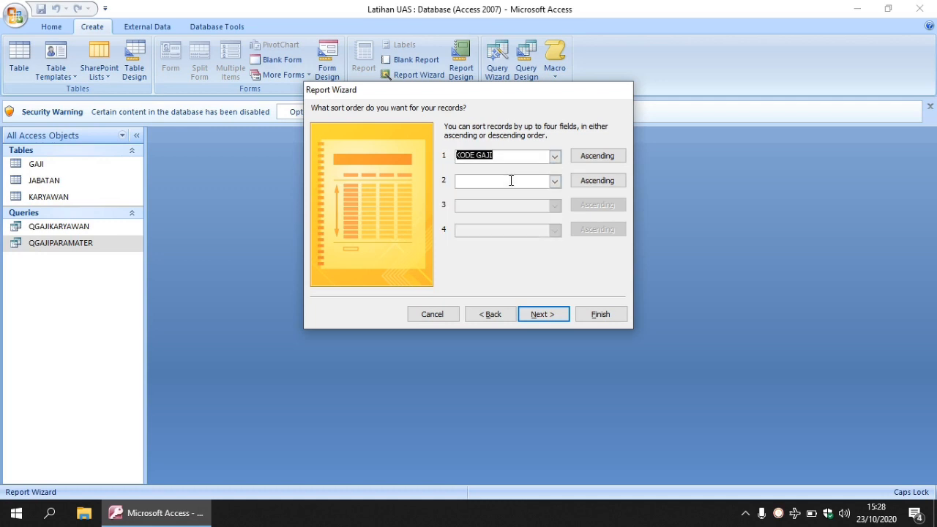
pyautogui.click(543, 314)
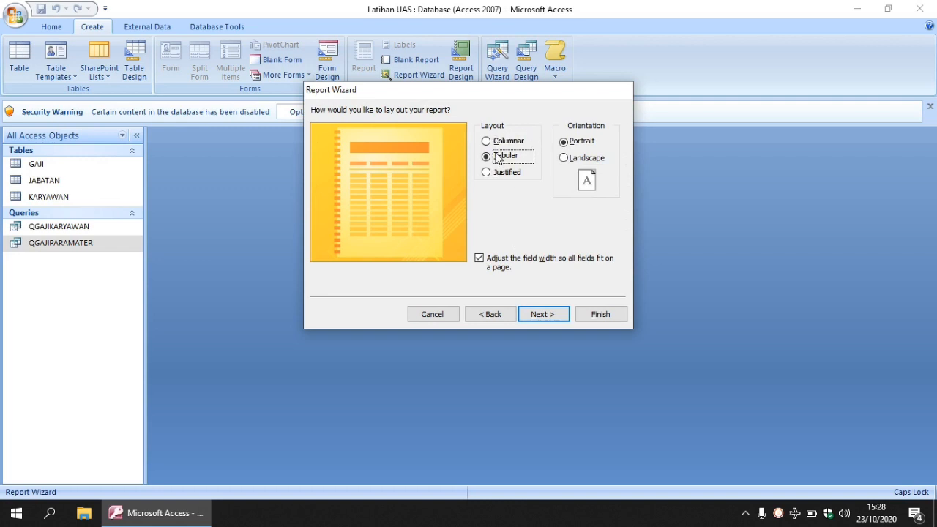
# Step: Choose landscape orientation with the None style and finish the report with the title LAPORAN QGAJIPARAMATER
pyautogui.click(567, 159)
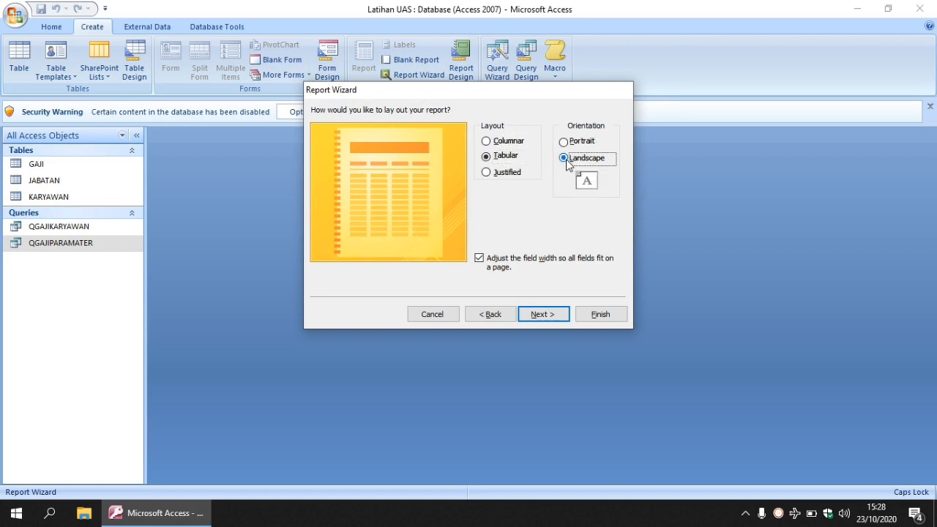
pyautogui.click(543, 314)
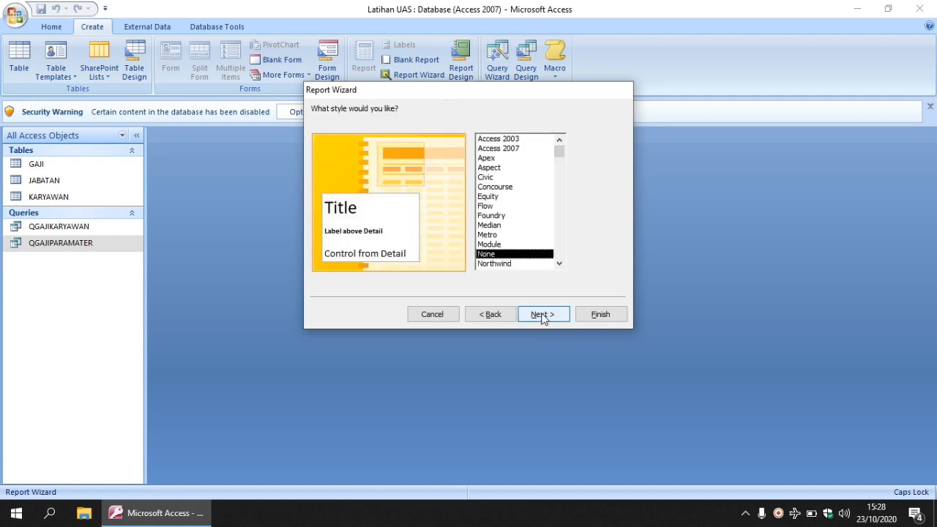
pyautogui.click(542, 314)
pyautogui.click(422, 127)
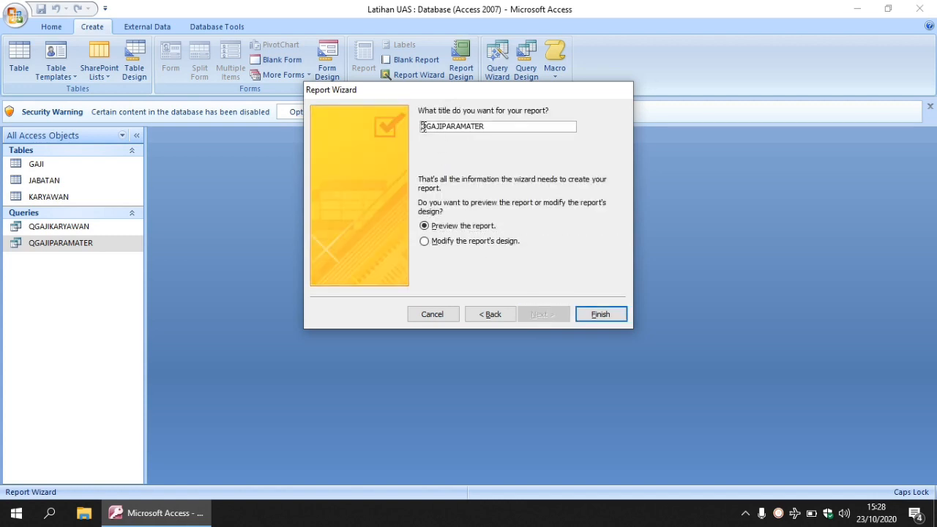
pyautogui.write('LAPORAN')
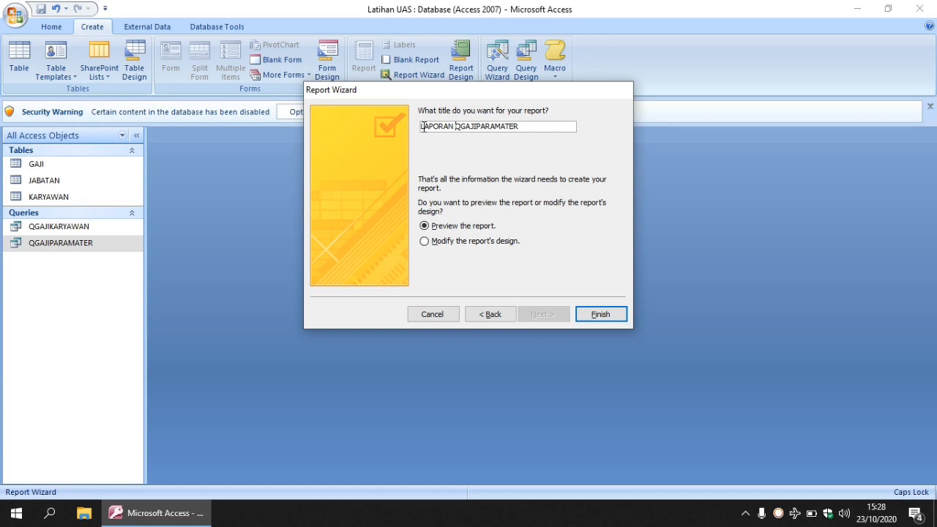
pyautogui.click(600, 313)
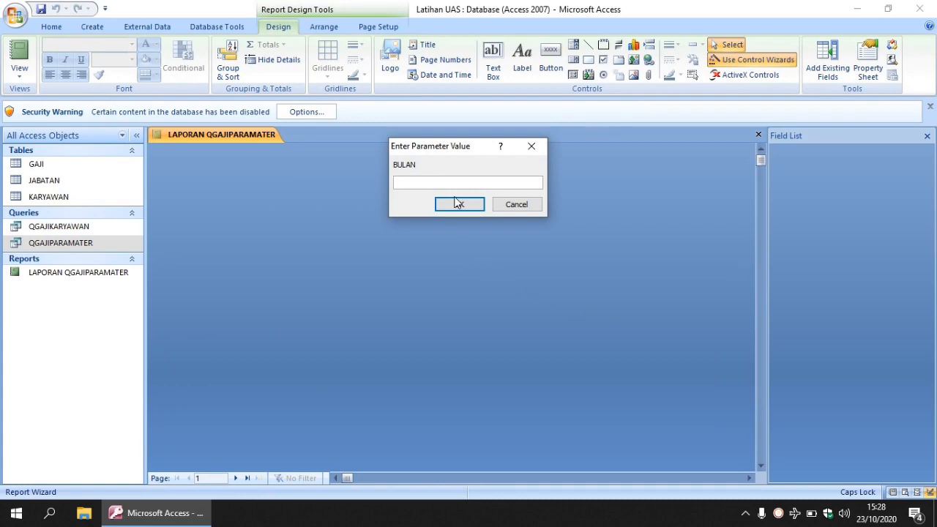
# Step: Cancel the BULAN parameter prompt so the report opens in design view, and close the field list
pyautogui.click(534, 150)
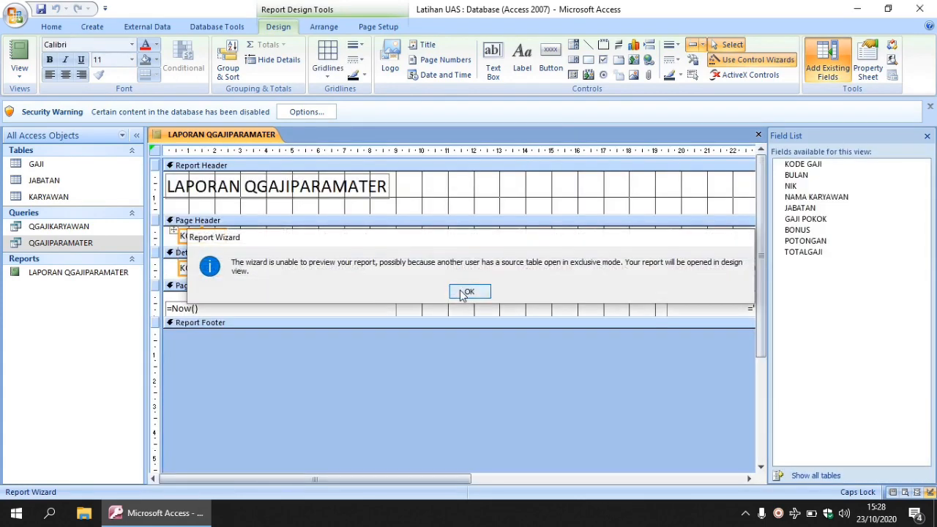
pyautogui.click(465, 292)
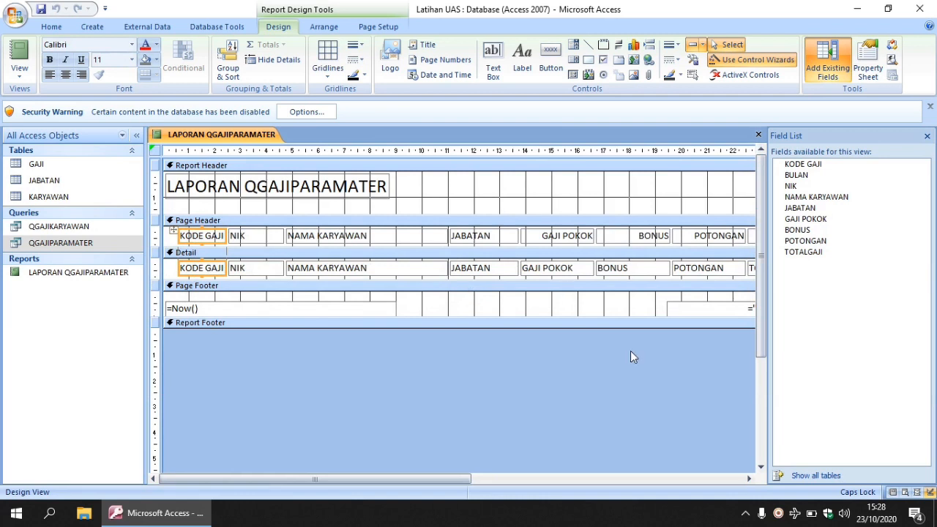
pyautogui.click(927, 136)
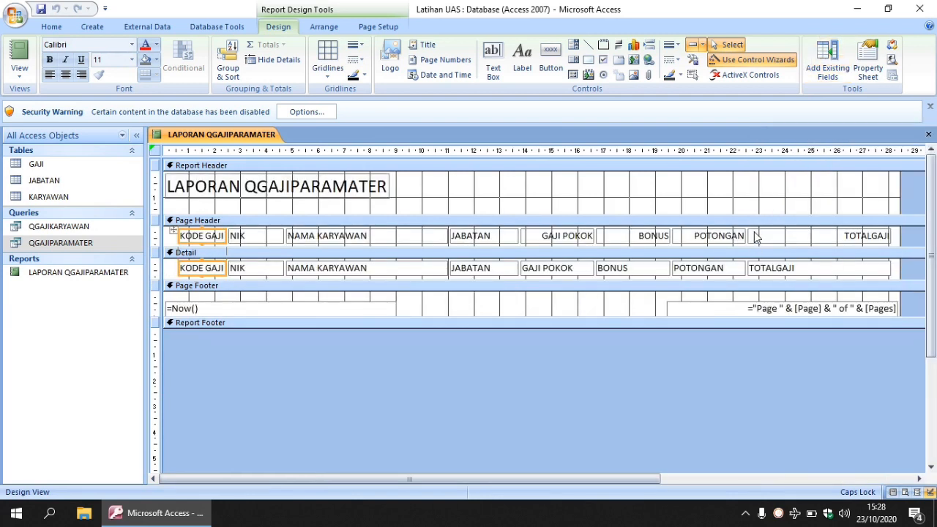
# Step: Enlarge the Report Header section to about 3 cm high and delete its title label
pyautogui.moveTo(392, 214); pyautogui.dragTo(393, 255)
pyautogui.click(379, 200)
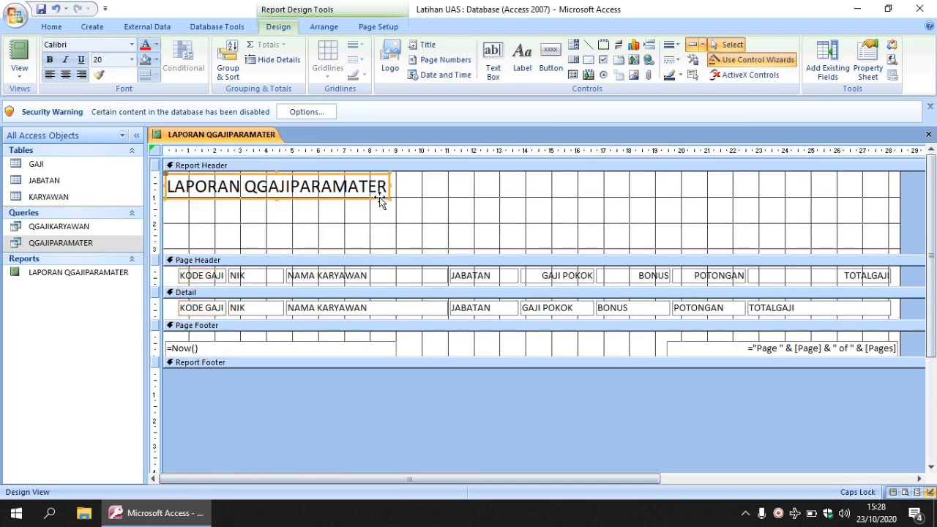
pyautogui.press('Delete')
# Step: Add a label reading RENTAL MOBIL "HANA LUBIS" near the top middle of the Report Header
pyautogui.click(522, 62)
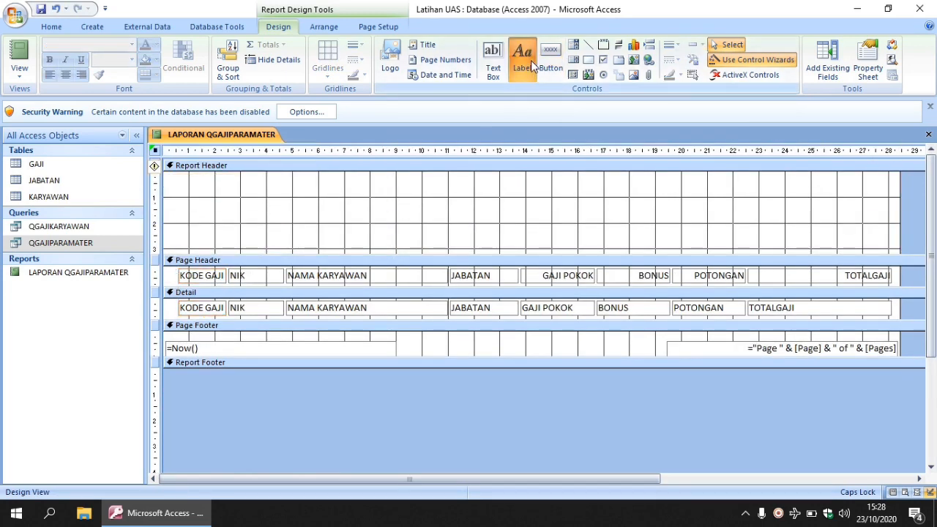
pyautogui.click(406, 184)
pyautogui.write('RENTAL')
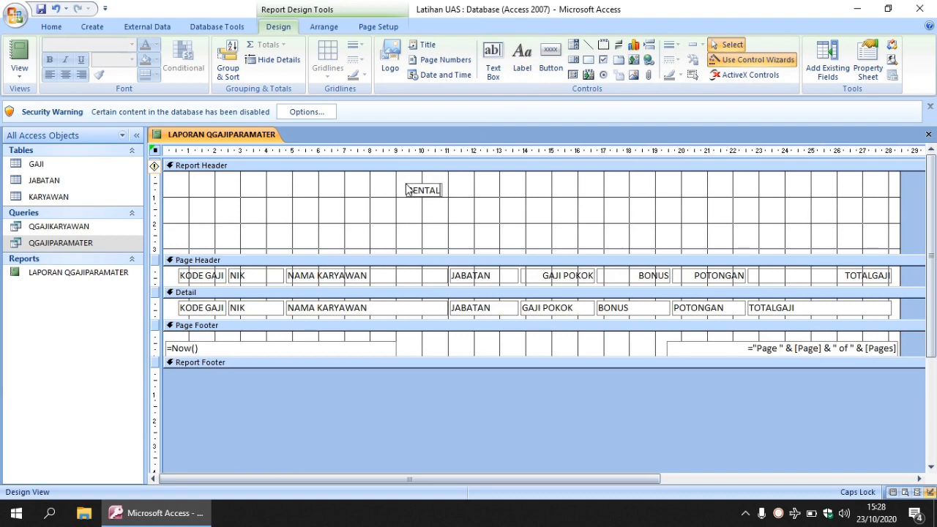
pyautogui.write(' MOBIL "HANA LUBIS')
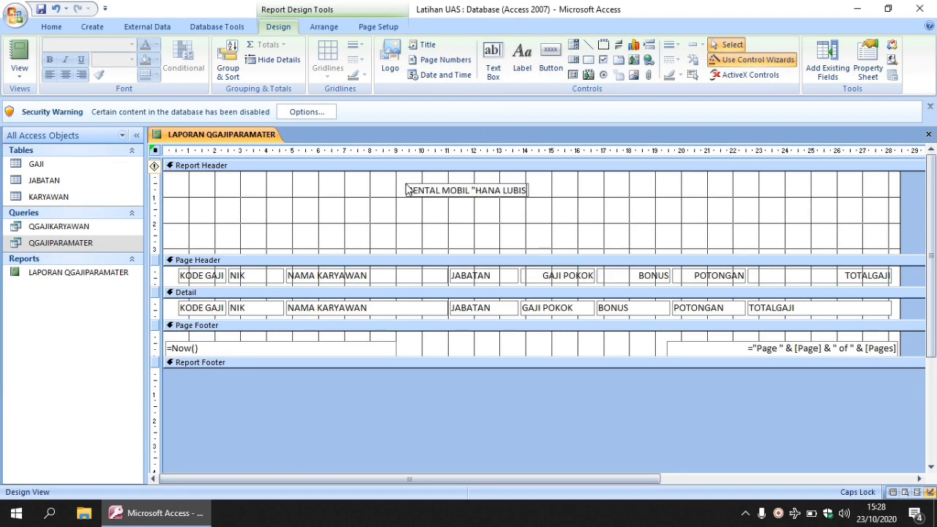
# Step: Add a label with the company's street address beneath the company name in the Report Header
pyautogui.click(513, 73)
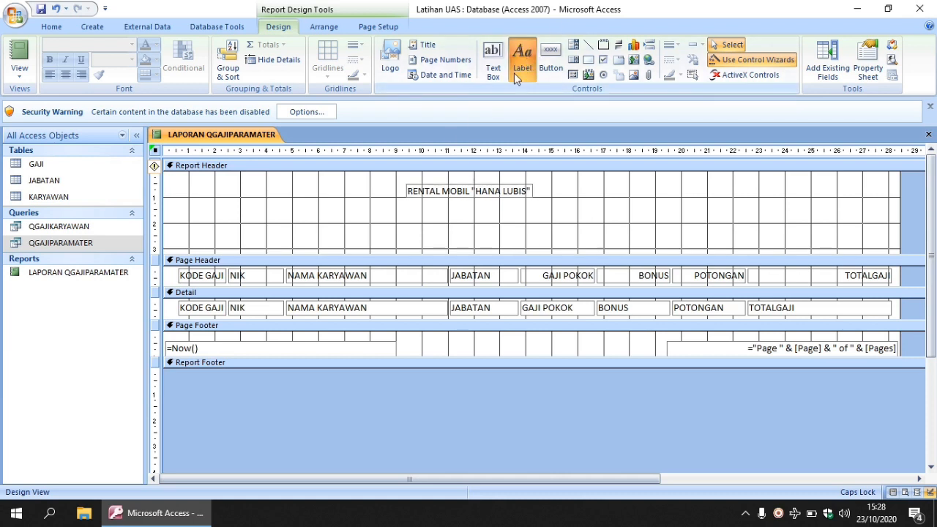
pyautogui.click(410, 214)
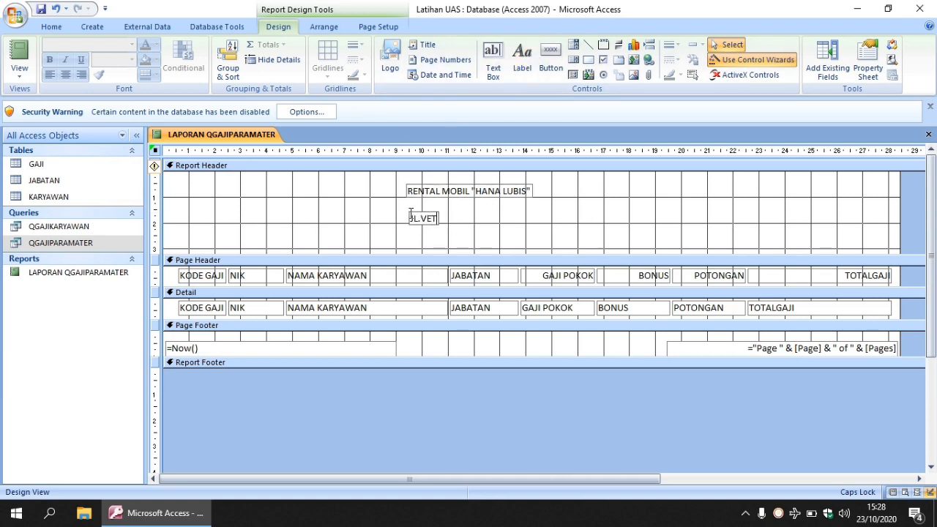
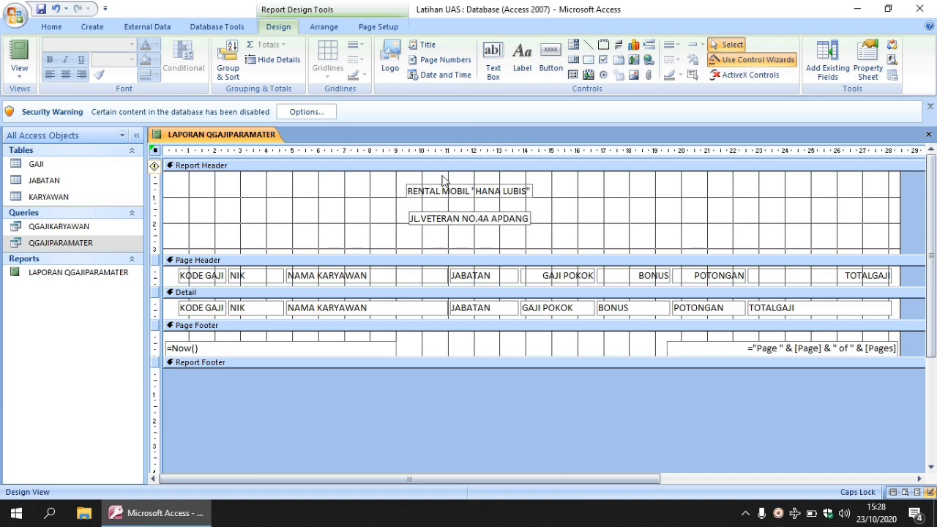
# Step: Add a label reading LAPORAN GAJI KARYAWAN beneath the address label in the Report Header
pyautogui.click(522, 58)
pyautogui.click(418, 239)
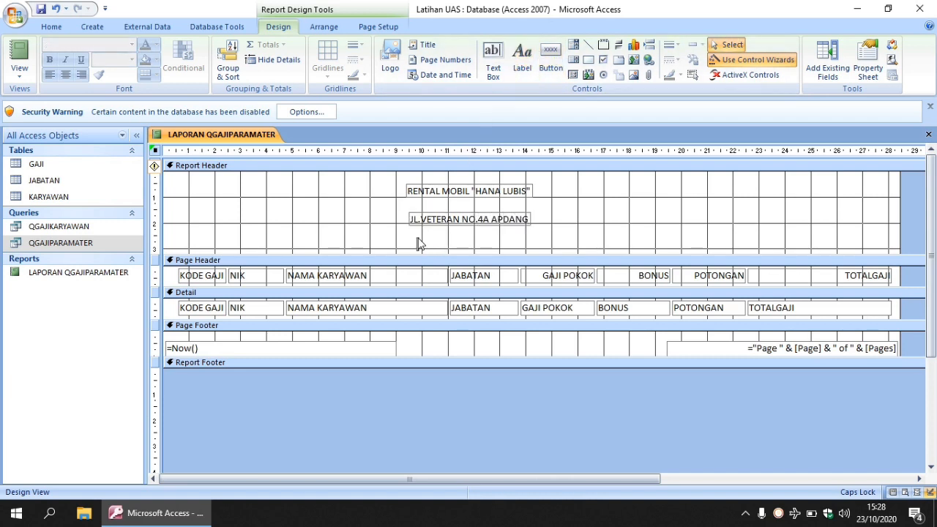
pyautogui.write('CAPORAN')
pyautogui.write(' GAJI KARYWA')
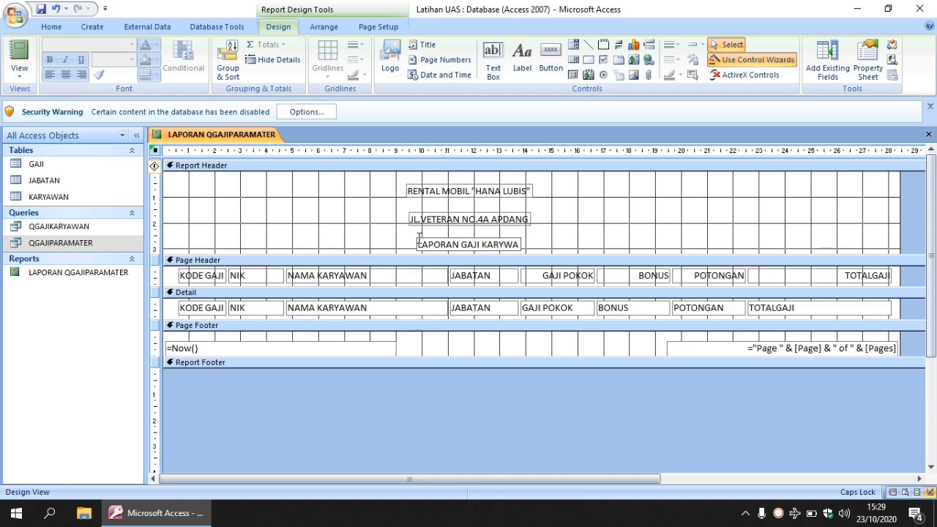
pyautogui.press('BackSpace')
pyautogui.press('BackSpace')
pyautogui.write('AWAN')
# Step: Set the company name label's font to Arial Black, size 16
pyautogui.click(476, 189)
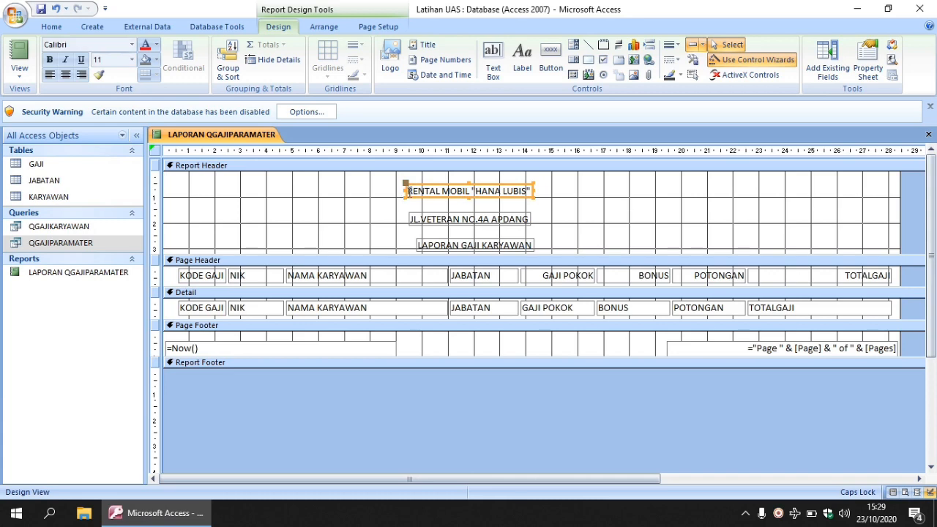
pyautogui.click(408, 190)
pyautogui.moveTo(408, 191); pyautogui.dragTo(533, 190)
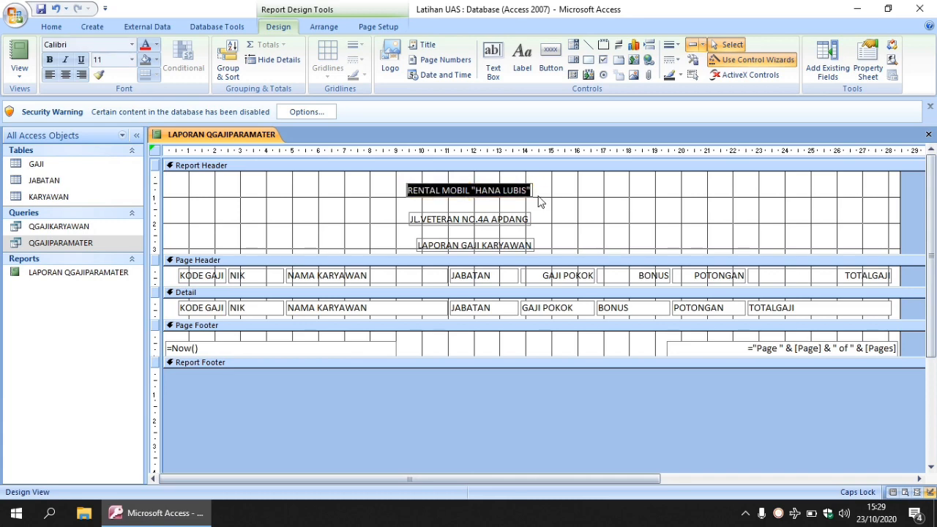
pyautogui.click(132, 44)
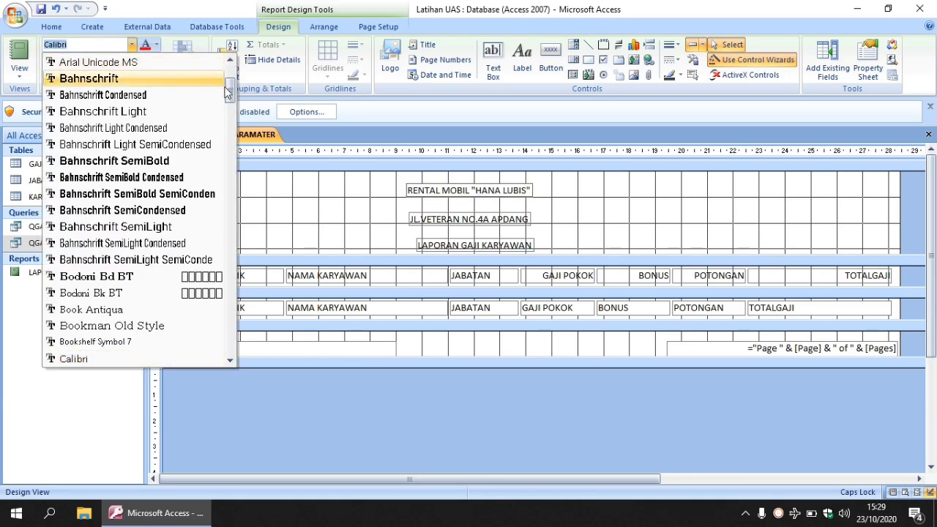
pyautogui.moveTo(230, 89); pyautogui.dragTo(229, 70)
pyautogui.click(87, 177)
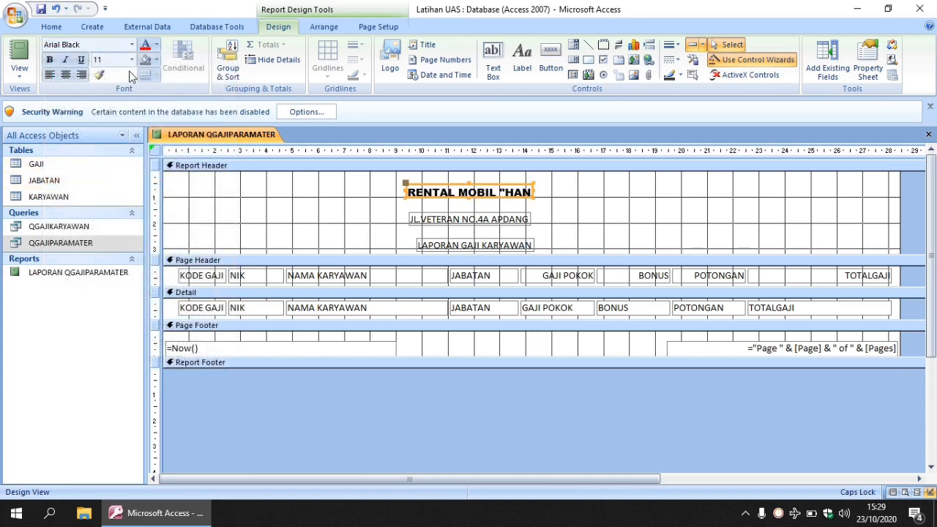
pyautogui.click(131, 59)
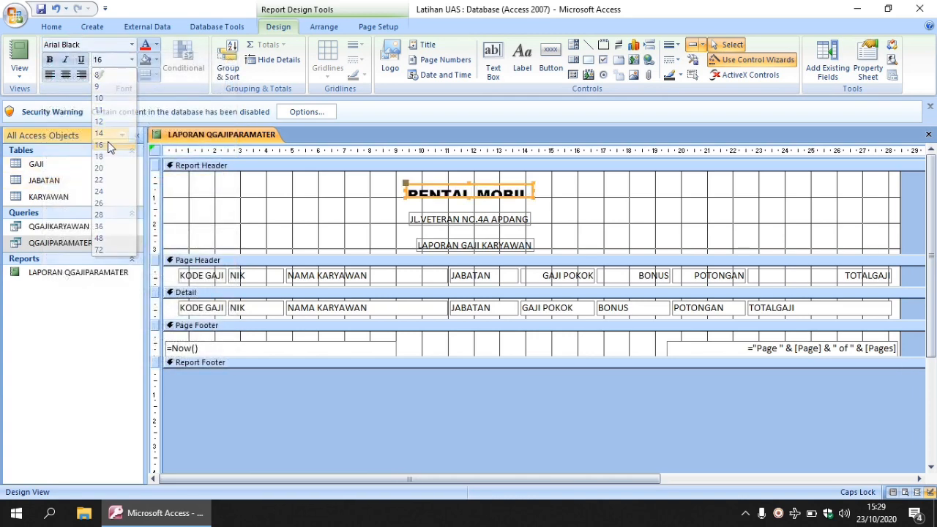
pyautogui.click(108, 141)
# Step: Enlarge the company name label to about 13 cm wide, tall enough for its text, and center the text
pyautogui.moveTo(404, 191); pyautogui.dragTo(300, 189)
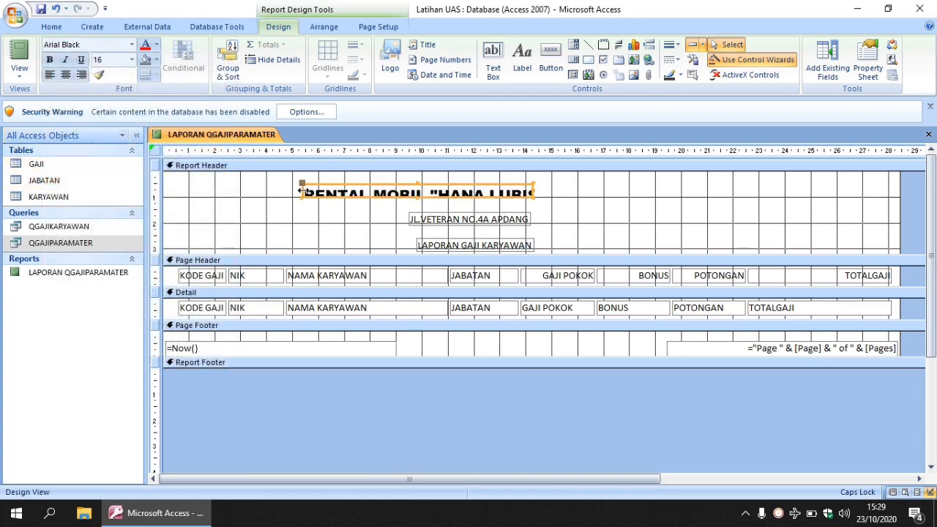
pyautogui.moveTo(417, 184); pyautogui.dragTo(419, 176)
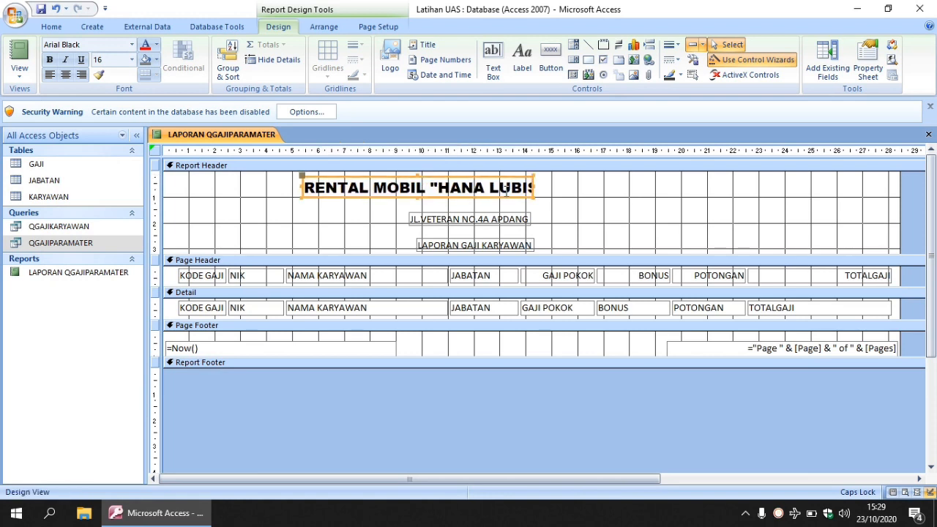
pyautogui.moveTo(533, 188); pyautogui.dragTo(632, 188)
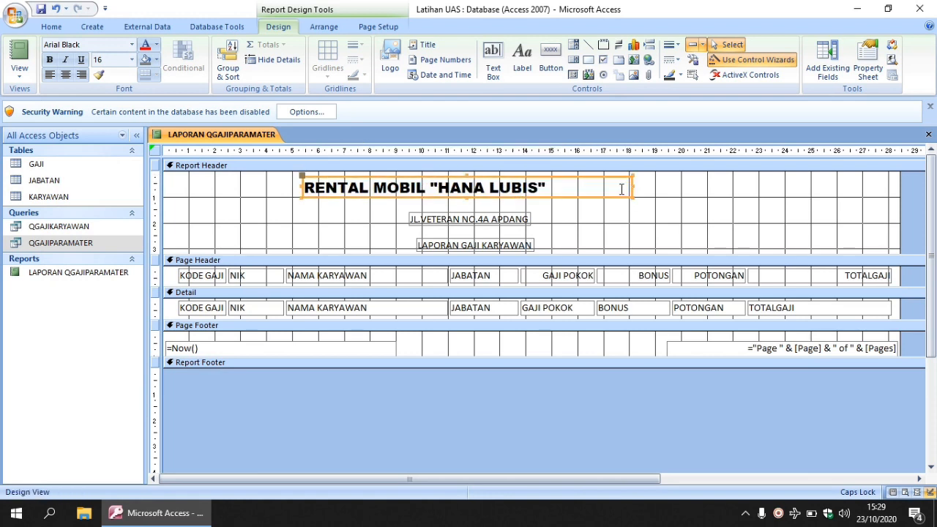
pyautogui.click(65, 76)
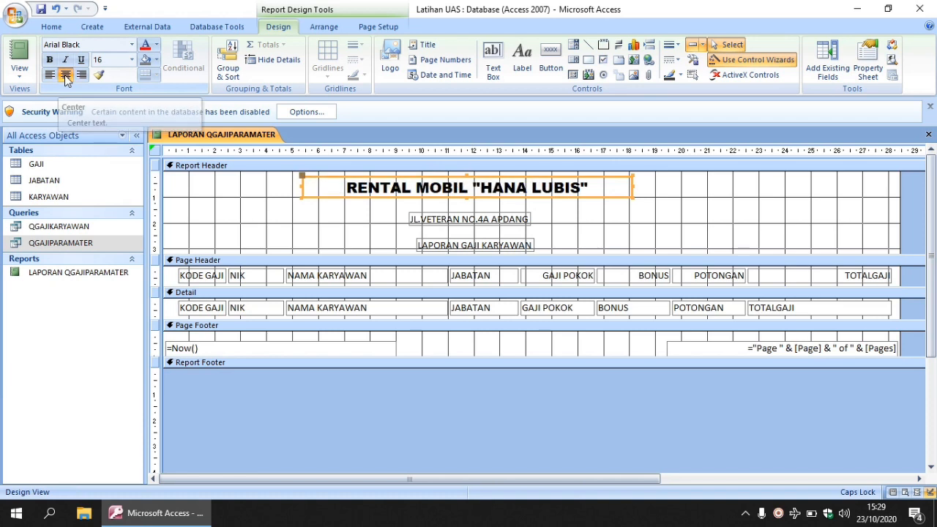
# Step: Format the address label in Arial Black, size 12, and widen it to about 7.5 cm to fit its text
pyautogui.click(455, 222)
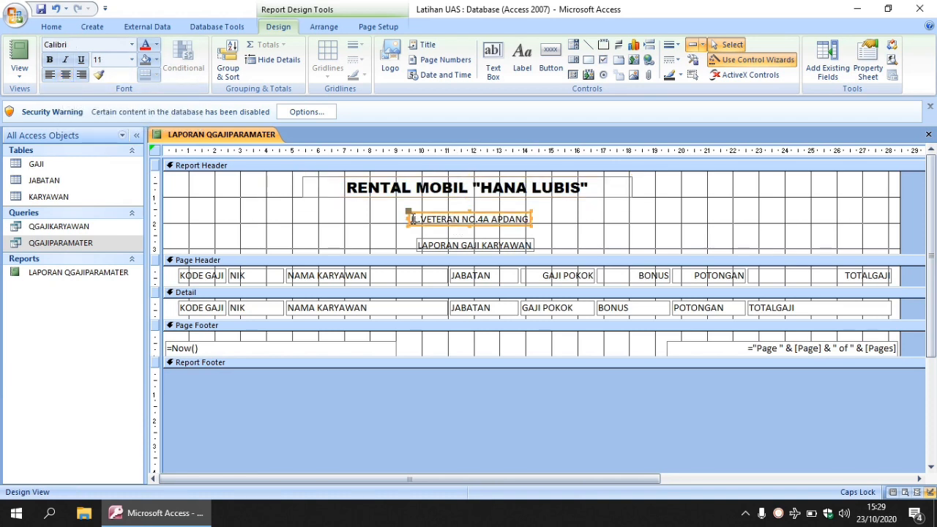
pyautogui.moveTo(411, 219); pyautogui.dragTo(556, 217)
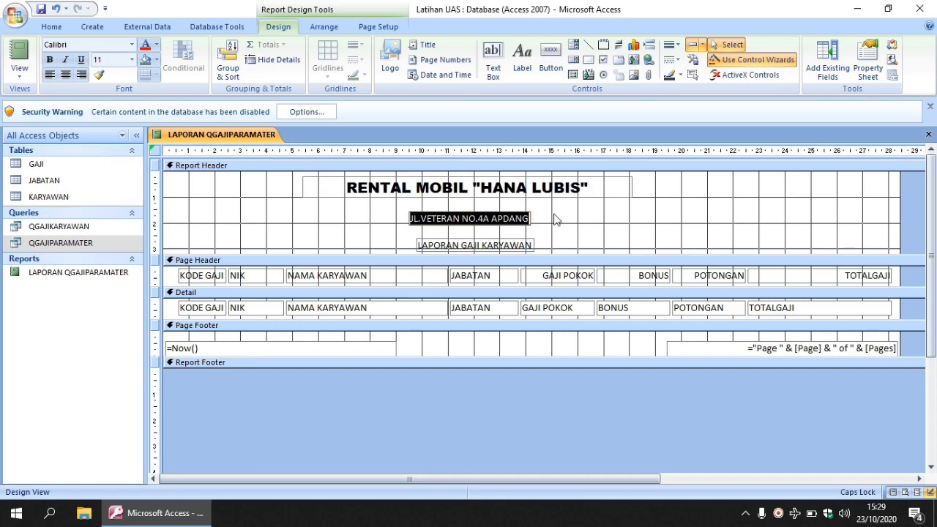
pyautogui.click(133, 49)
pyautogui.scroll(3, 128, 183)
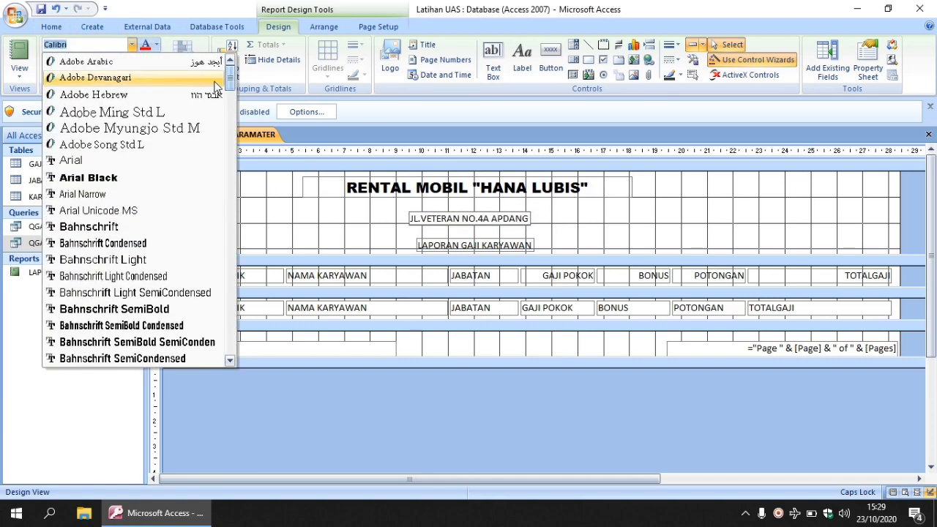
pyautogui.click(127, 180)
pyautogui.click(132, 60)
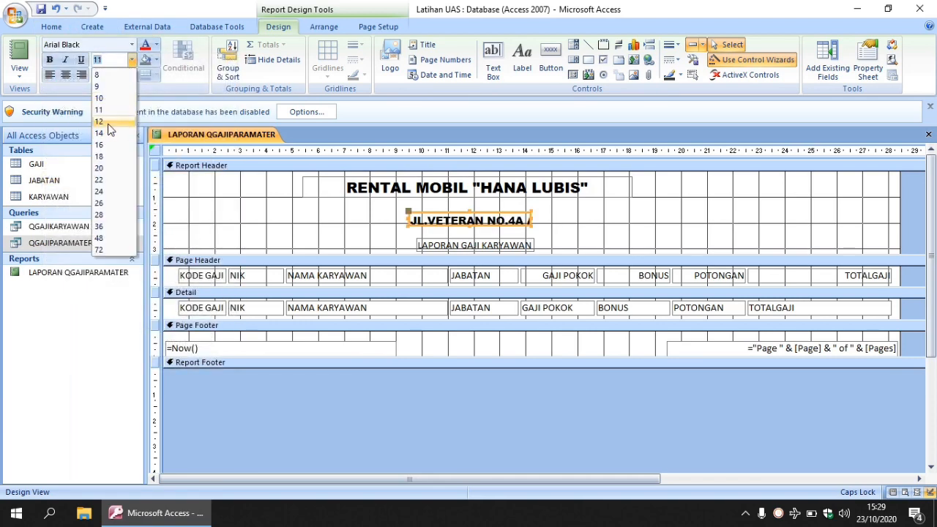
pyautogui.click(101, 122)
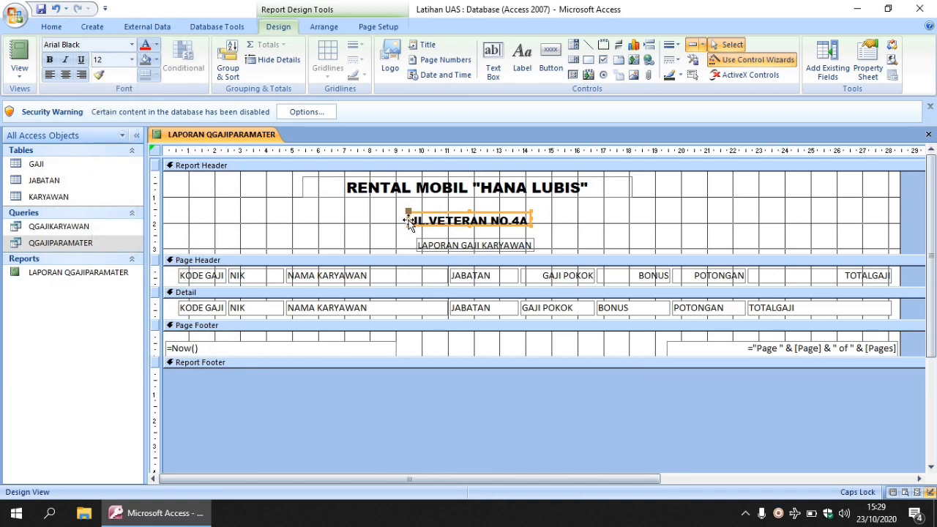
pyautogui.moveTo(407, 221); pyautogui.dragTo(379, 219)
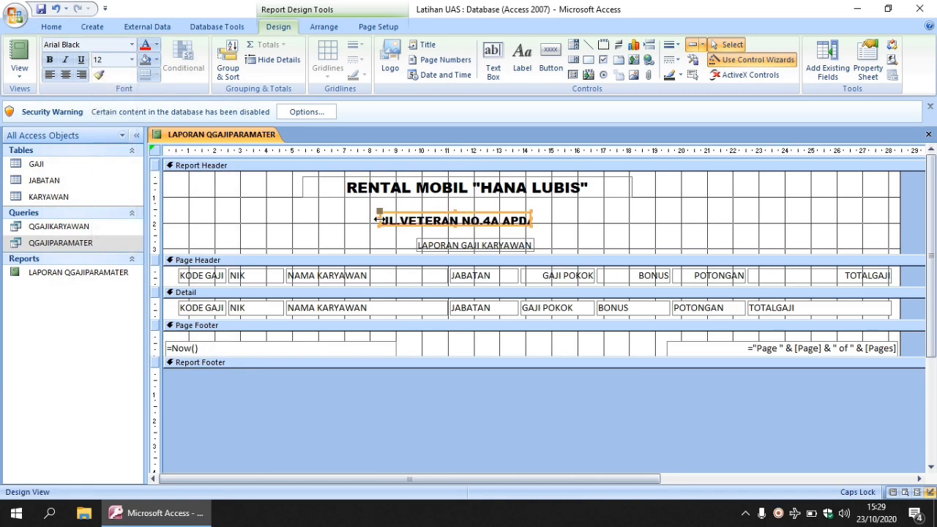
pyautogui.moveTo(531, 219); pyautogui.dragTo(575, 220)
# Step: Correct the misspelled city in the address label to PADANG and move the label up closer to the company name
pyautogui.click(520, 219)
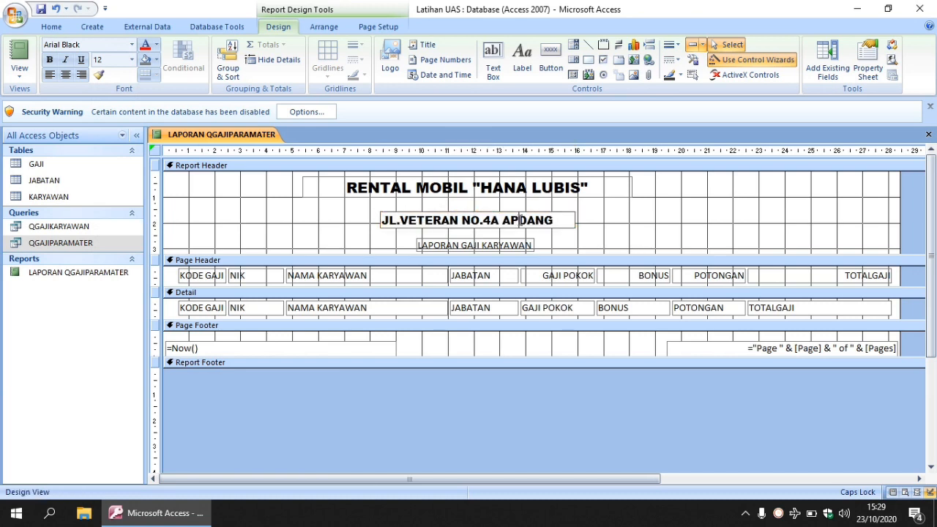
pyautogui.press('BackSpace')
pyautogui.press('BackSpace')
pyautogui.write('PA')
pyautogui.click(594, 220)
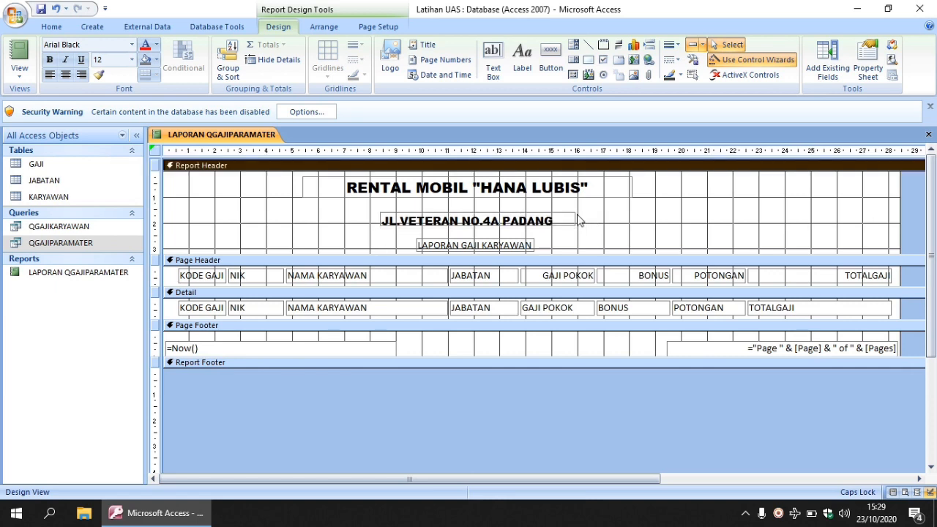
pyautogui.click(513, 221)
pyautogui.moveTo(513, 220); pyautogui.dragTo(514, 212)
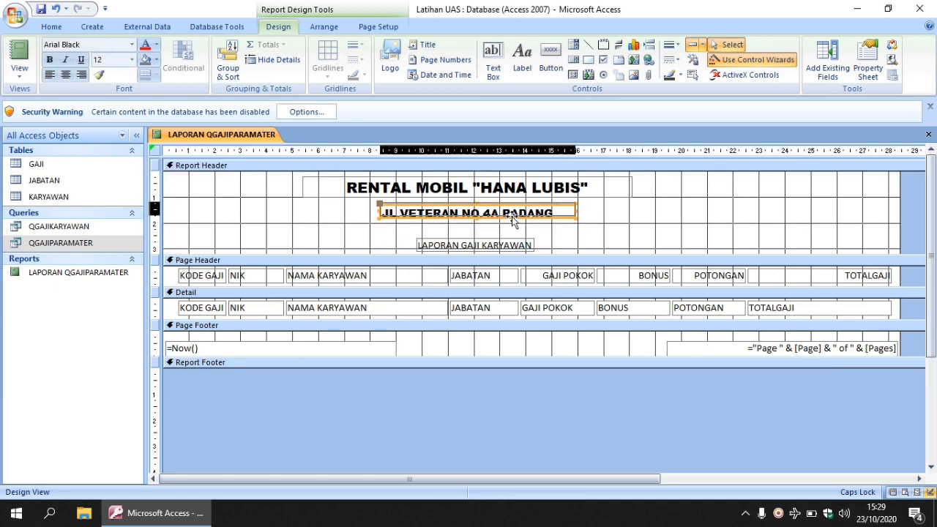
# Step: Set the LAPORAN GAJI KARYAWAN label's font to Arial Black, size 14
pyautogui.click(430, 243)
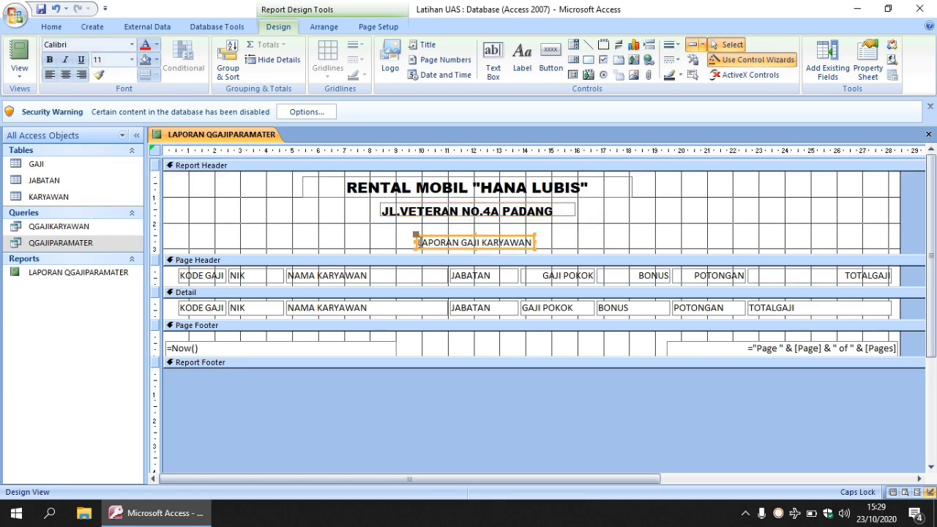
pyautogui.click(418, 242)
pyautogui.moveTo(418, 243); pyautogui.dragTo(534, 243)
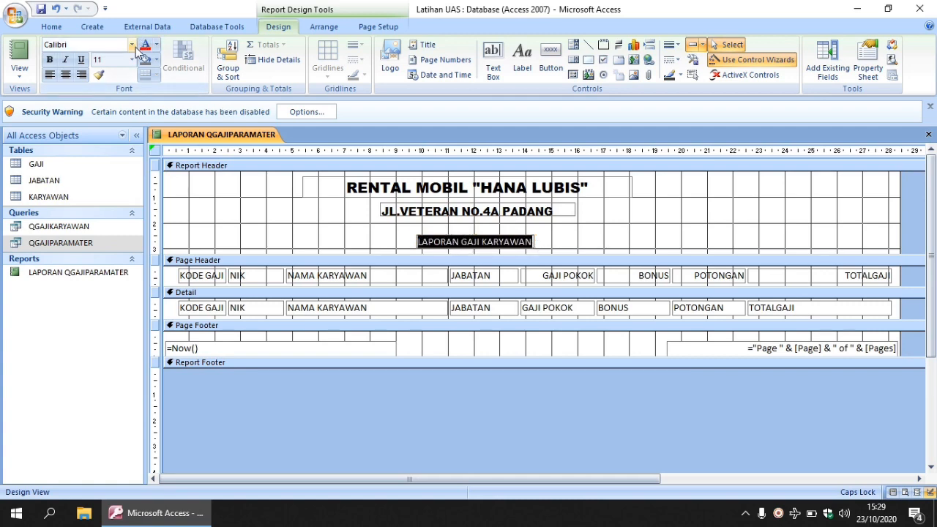
pyautogui.click(133, 46)
pyautogui.scroll(3, 133, 178)
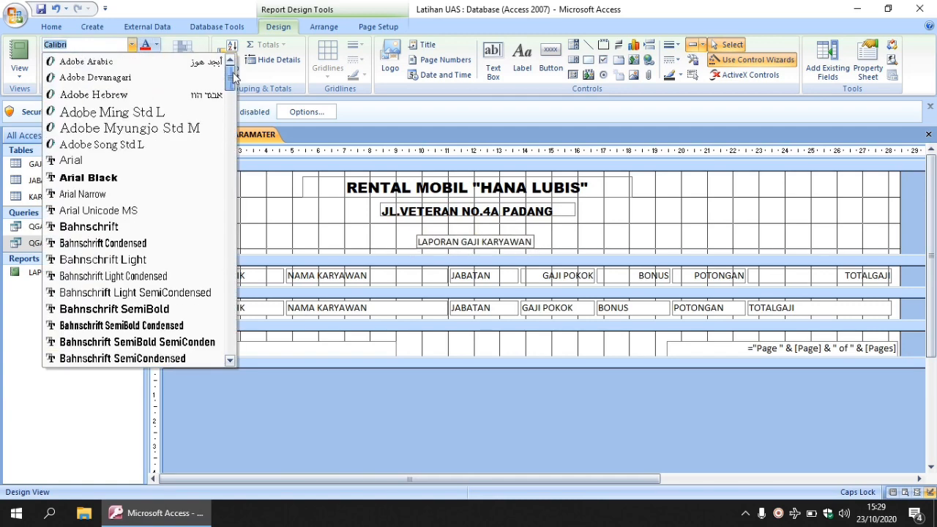
pyautogui.click(133, 178)
pyautogui.click(132, 60)
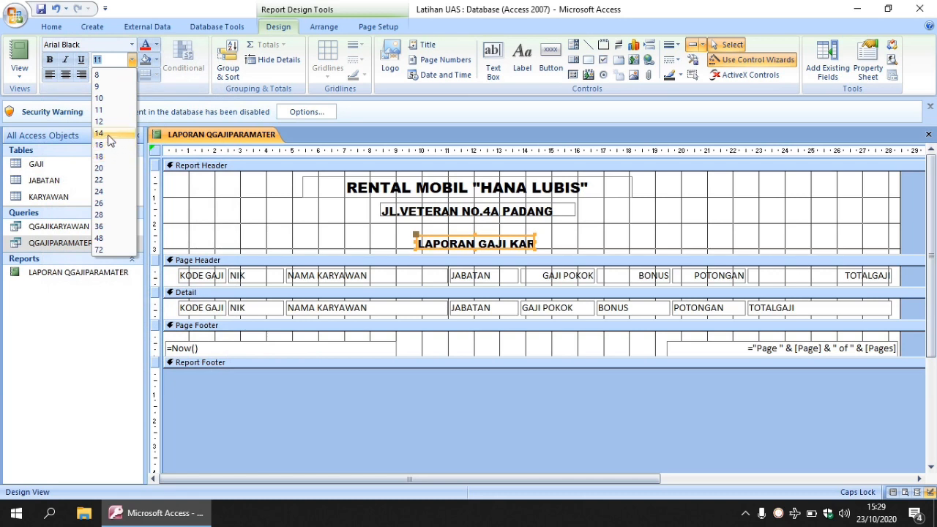
pyautogui.click(107, 135)
# Step: Enlarge the LAPORAN GAJI KARYAWAN label to about 9.5 cm wide, move it up just under the address, and center its text
pyautogui.moveTo(415, 240); pyautogui.dragTo(349, 240)
pyautogui.moveTo(537, 242); pyautogui.dragTo(595, 242)
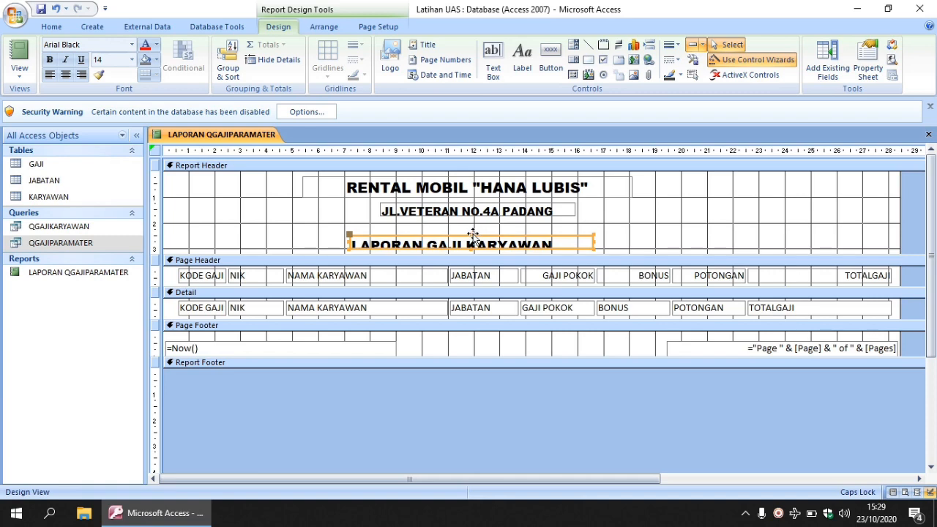
pyautogui.press('Up')
pyautogui.press('Up')
pyautogui.press('Up')
pyautogui.press('Up')
pyautogui.press('Up')
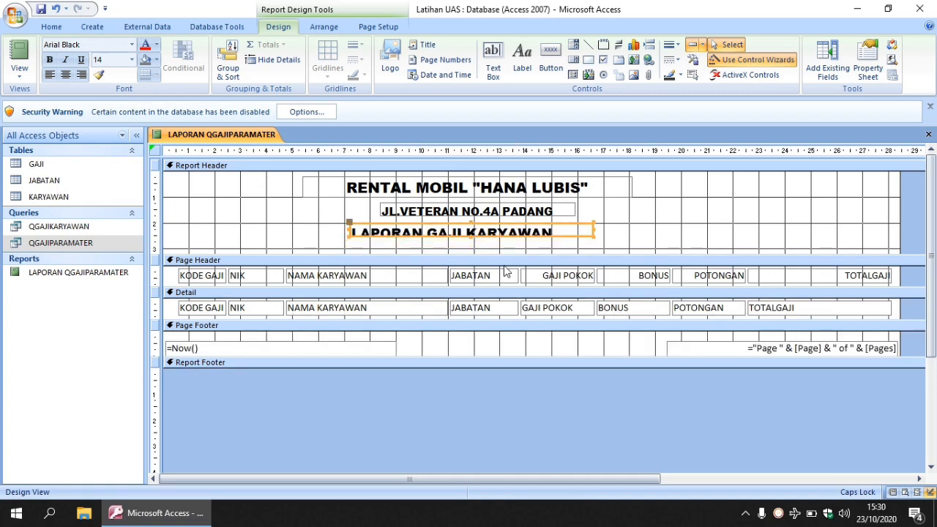
pyautogui.click(472, 245)
pyautogui.click(472, 245)
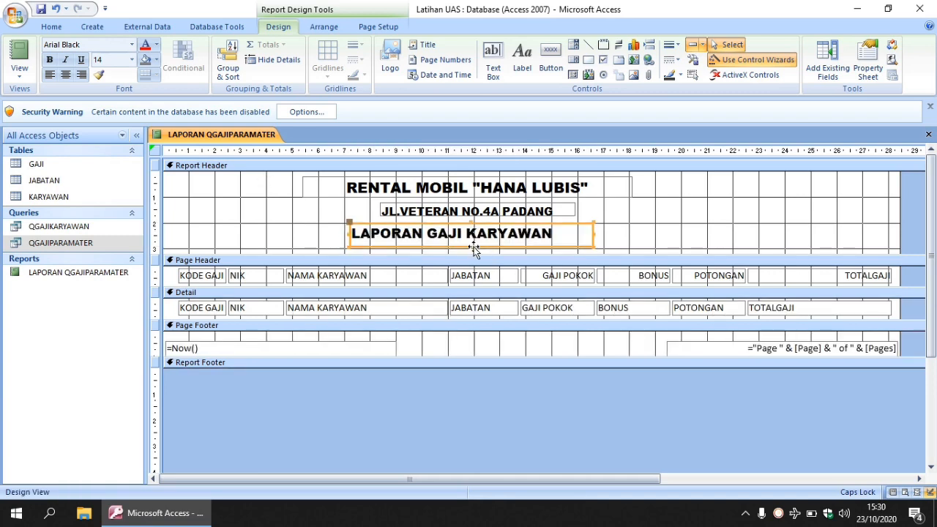
pyautogui.click(65, 74)
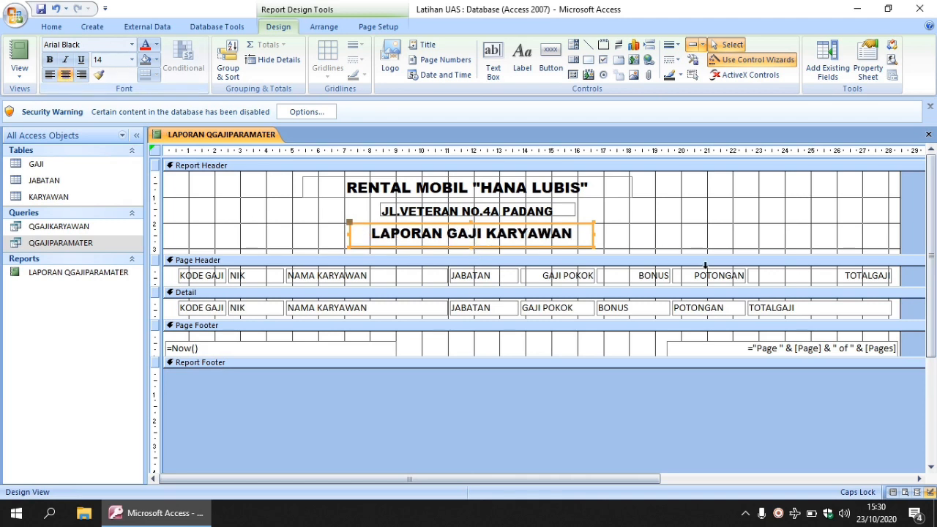
# Step: Set the Report Header section's back color to the light blue-gray #ADC0D9 and close its properties
pyautogui.click(714, 215)
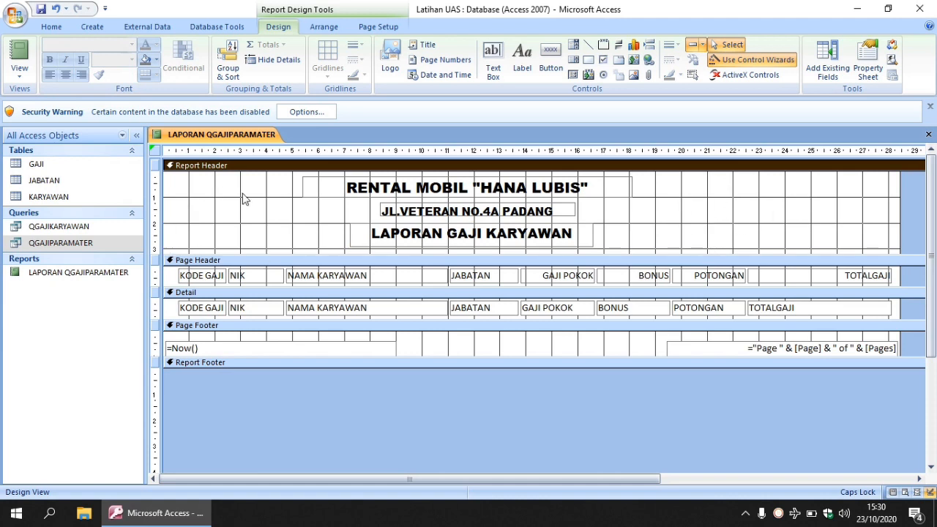
pyautogui.click(877, 70)
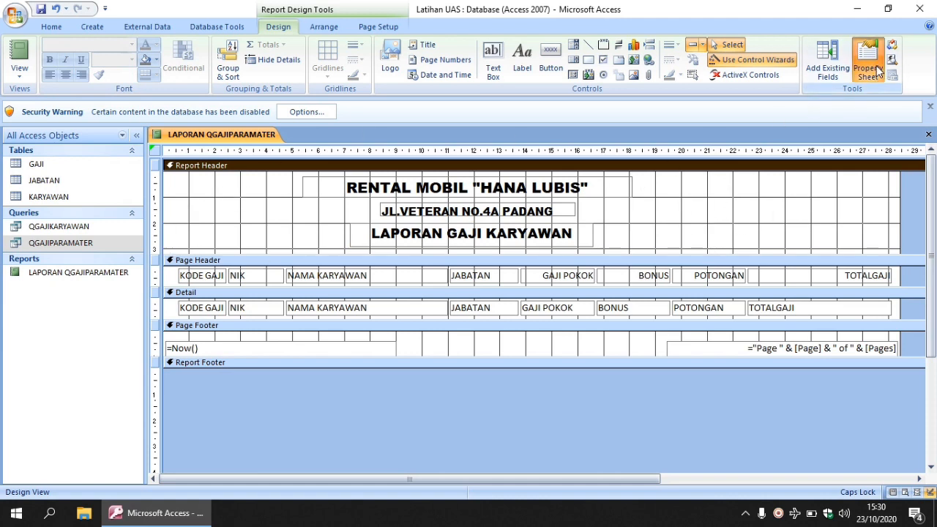
pyautogui.click(901, 231)
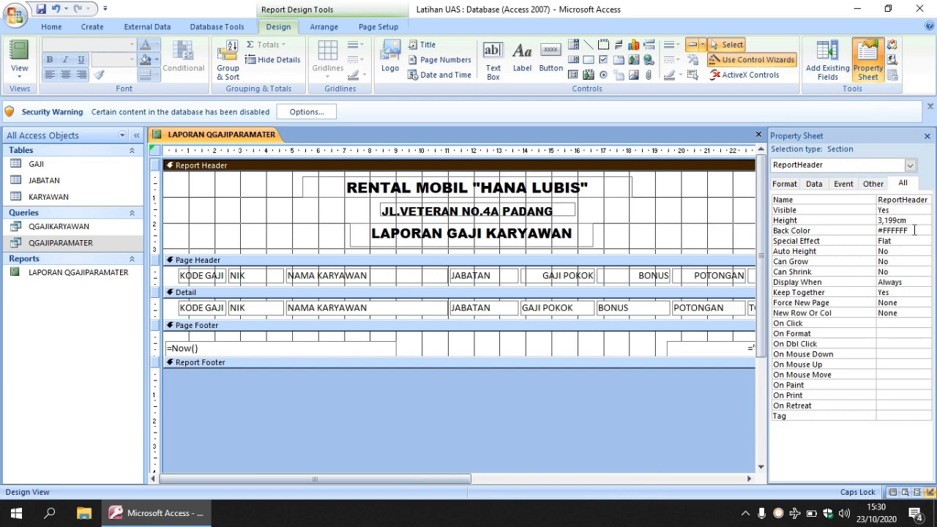
pyautogui.click(913, 230)
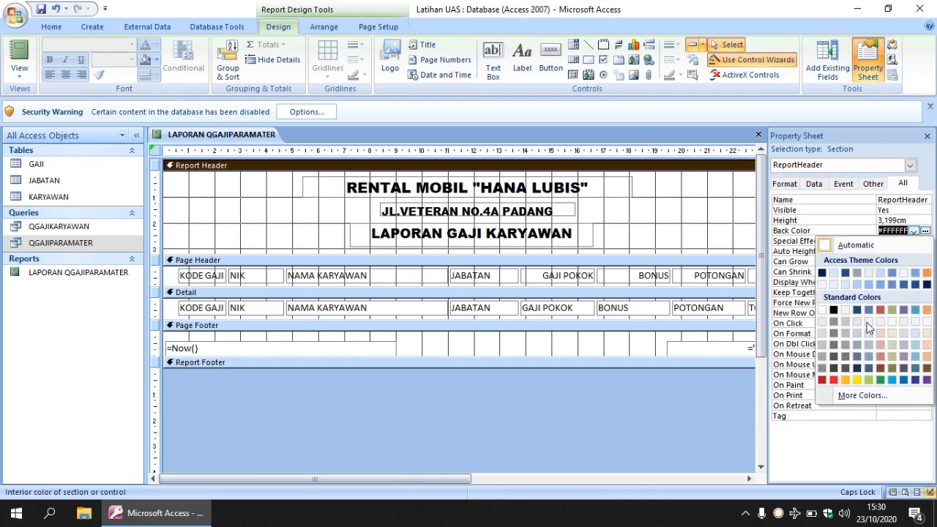
pyautogui.click(868, 346)
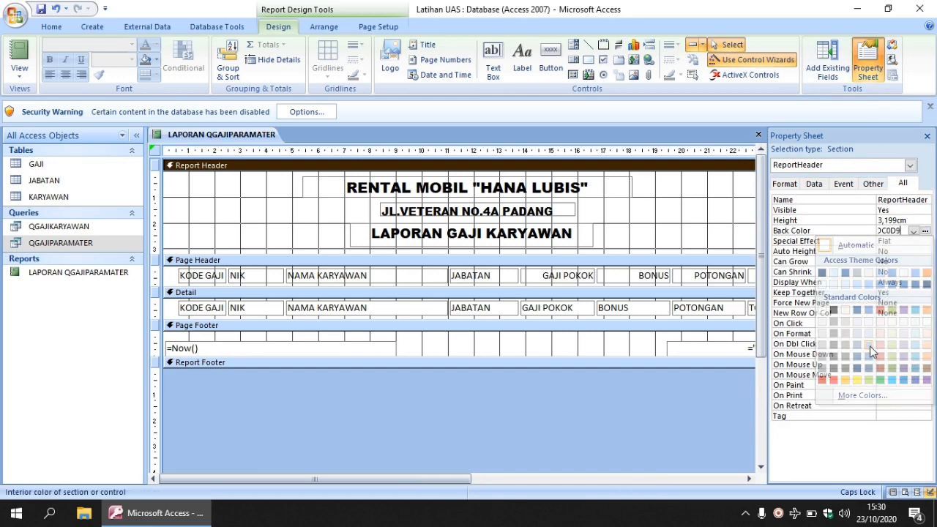
pyautogui.click(696, 226)
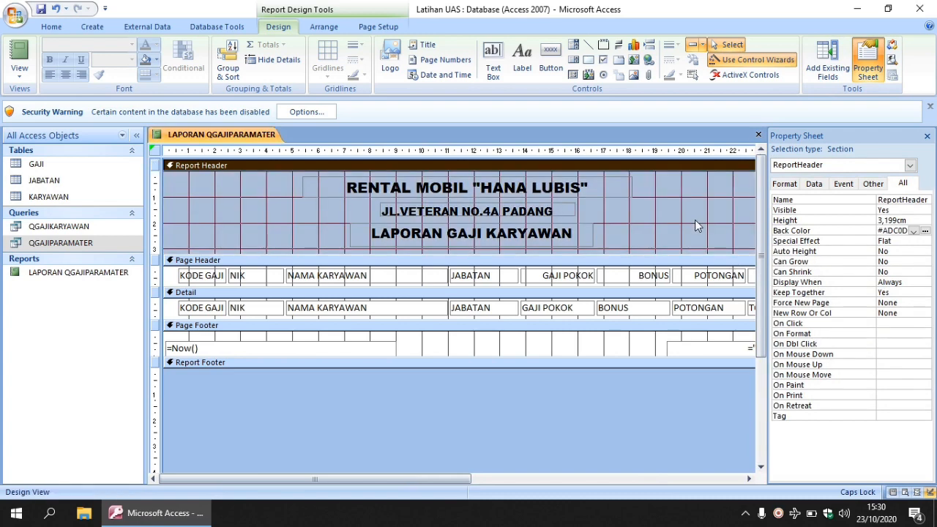
pyautogui.click(927, 135)
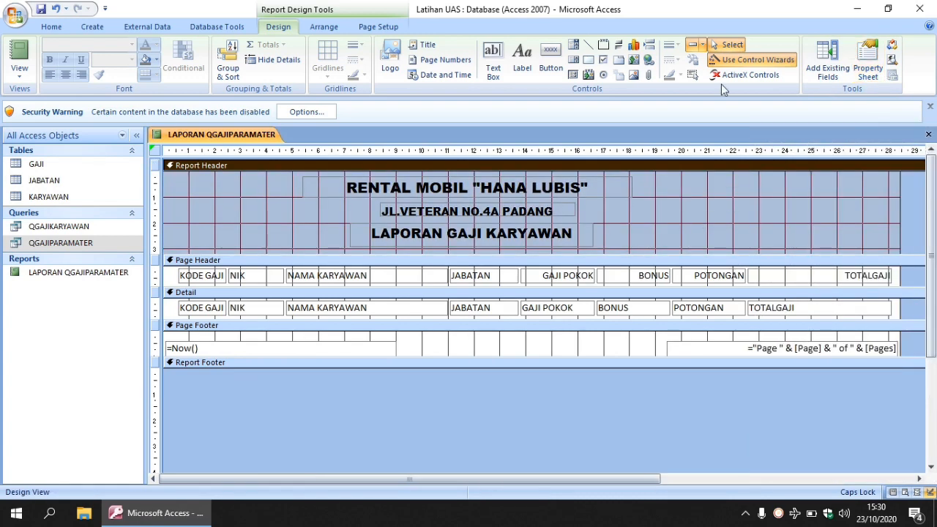
# Step: Insert the AVANZA picture from the foto mobil folder as the report's logo and enlarge it to about 4.3 by 2.7 cm
pyautogui.click(392, 66)
pyautogui.click(73, 250)
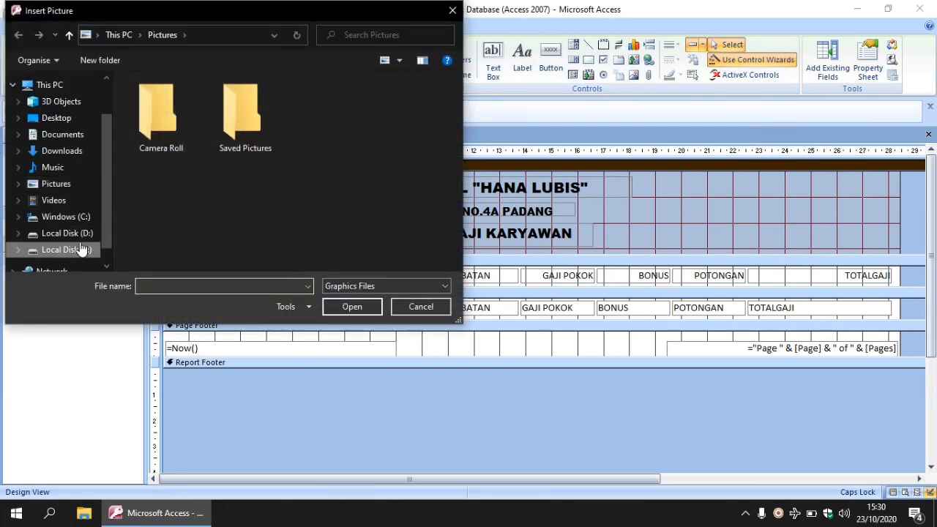
pyautogui.doubleClick(392, 124)
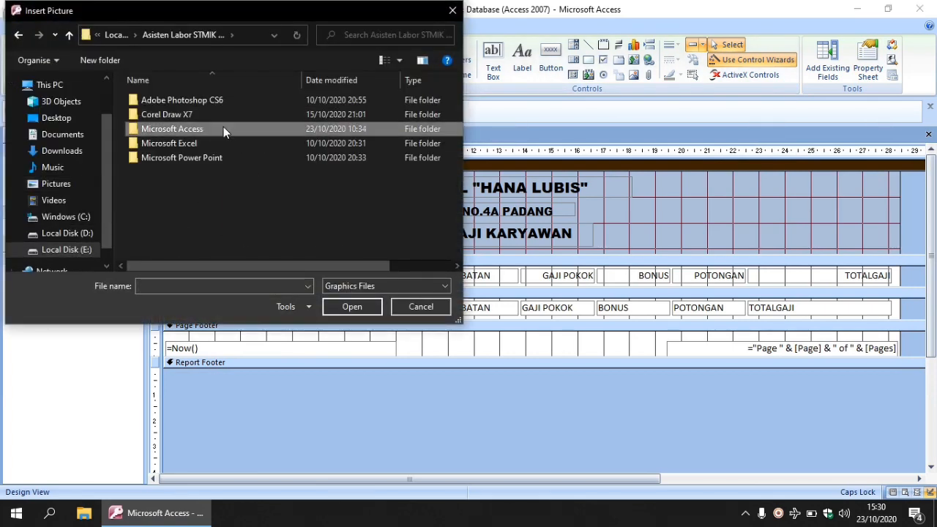
pyautogui.doubleClick(223, 127)
pyautogui.doubleClick(202, 101)
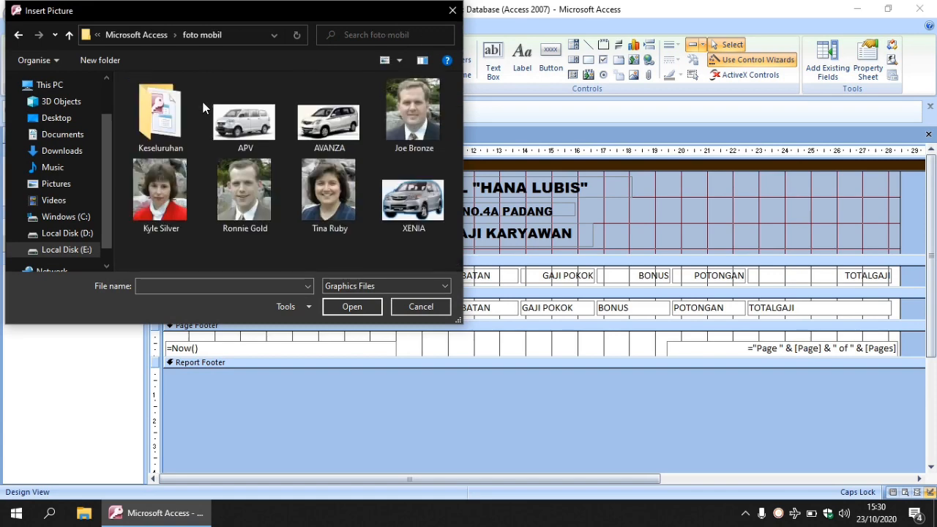
pyautogui.click(314, 127)
pyautogui.click(344, 306)
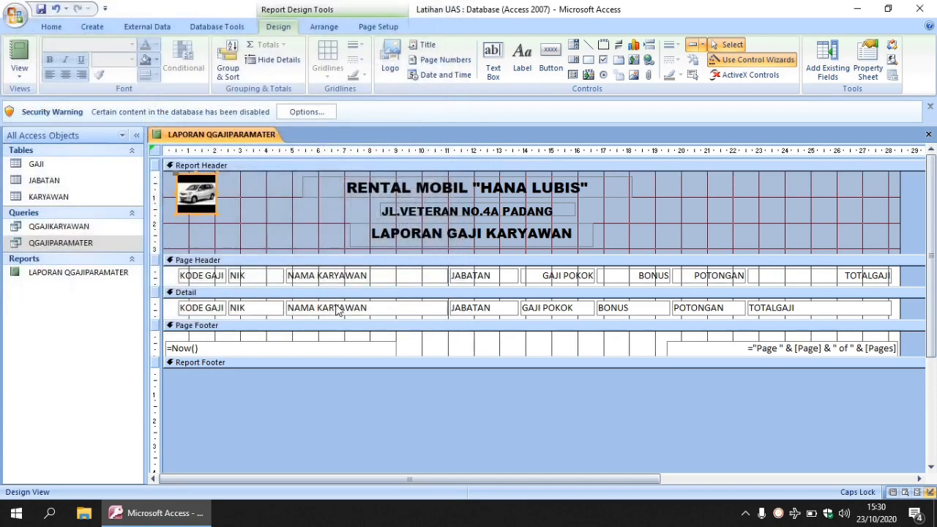
pyautogui.moveTo(217, 212); pyautogui.dragTo(287, 244)
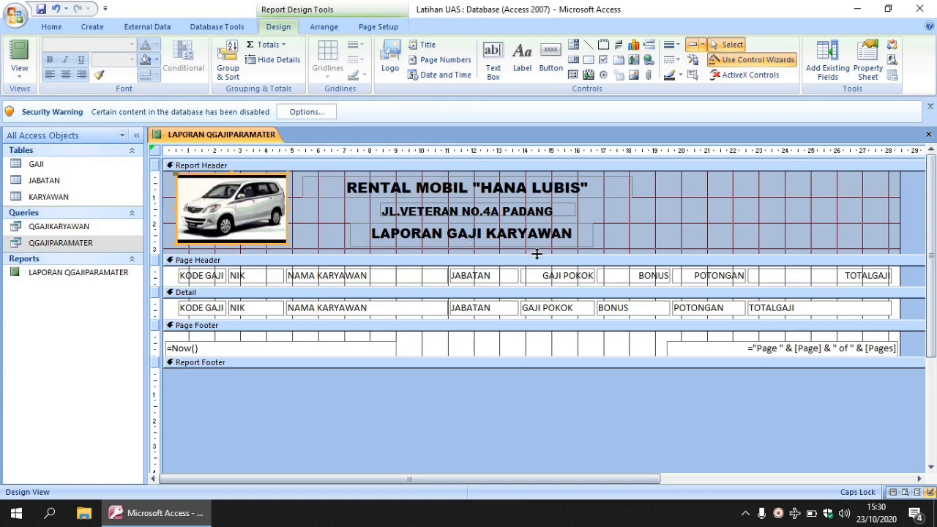
# Step: Extend the Report Header to about 4 cm high and add a text box below the LAPORAN GAJI KARYAWAN title
pyautogui.moveTo(537, 253); pyautogui.dragTo(539, 280)
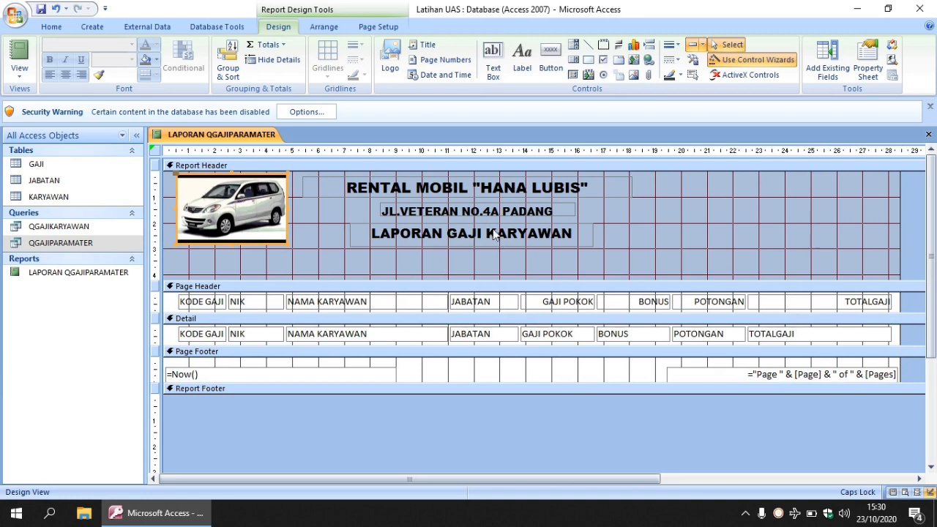
pyautogui.click(493, 64)
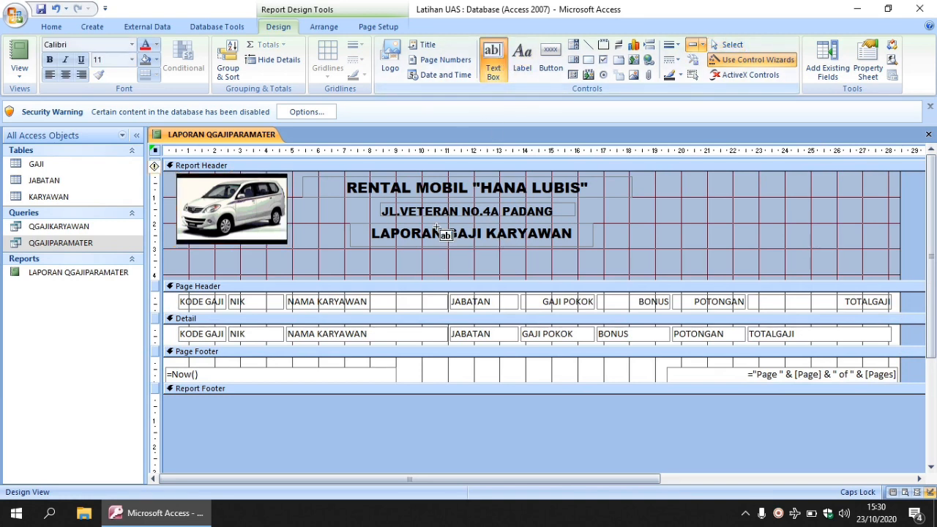
pyautogui.click(404, 261)
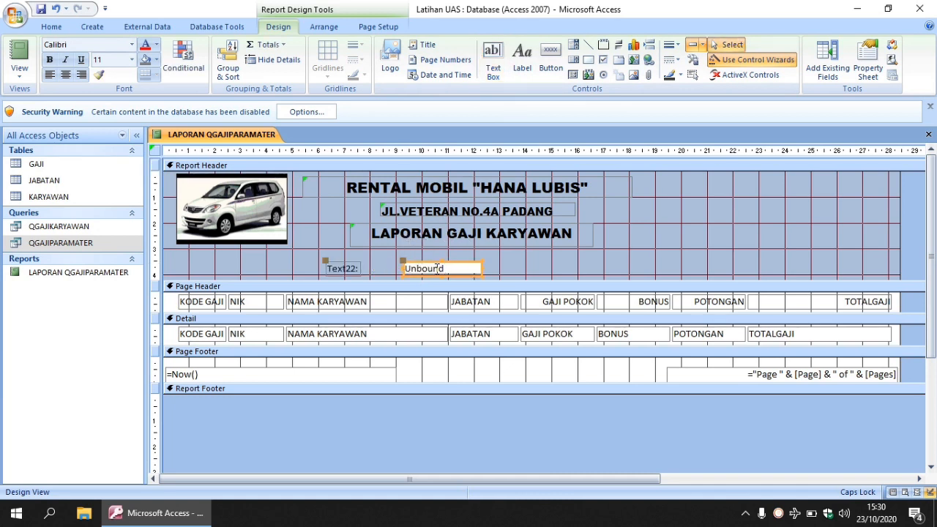
pyautogui.click(459, 268)
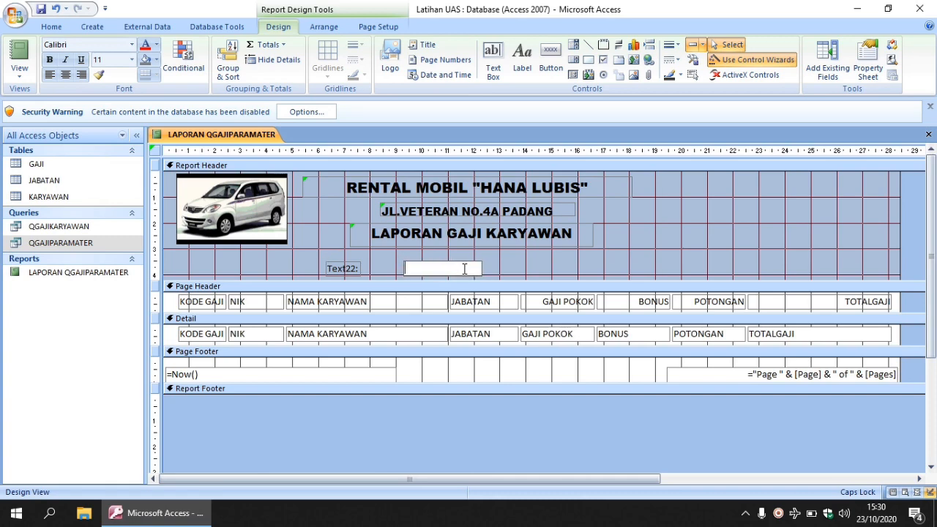
# Step: Set the new text box's control source to the BULAN field
pyautogui.click(867, 62)
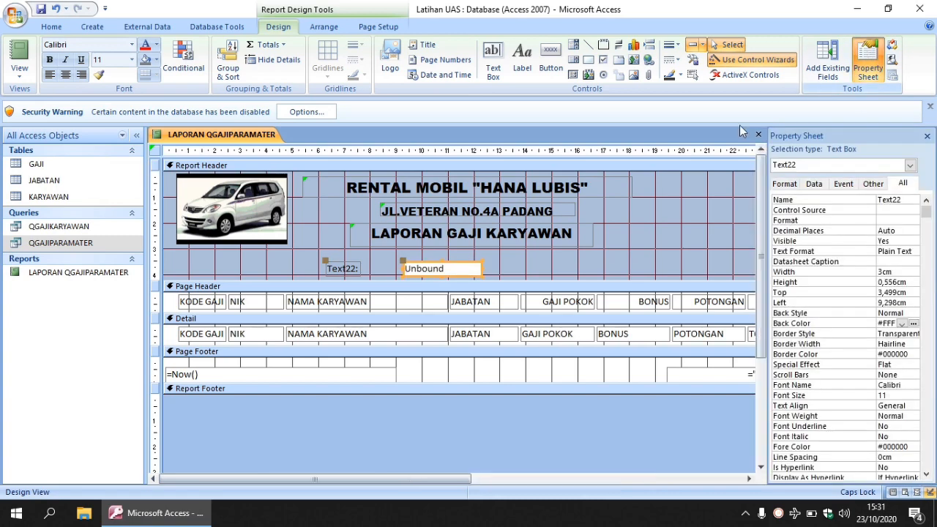
pyautogui.click(450, 271)
pyautogui.click(814, 186)
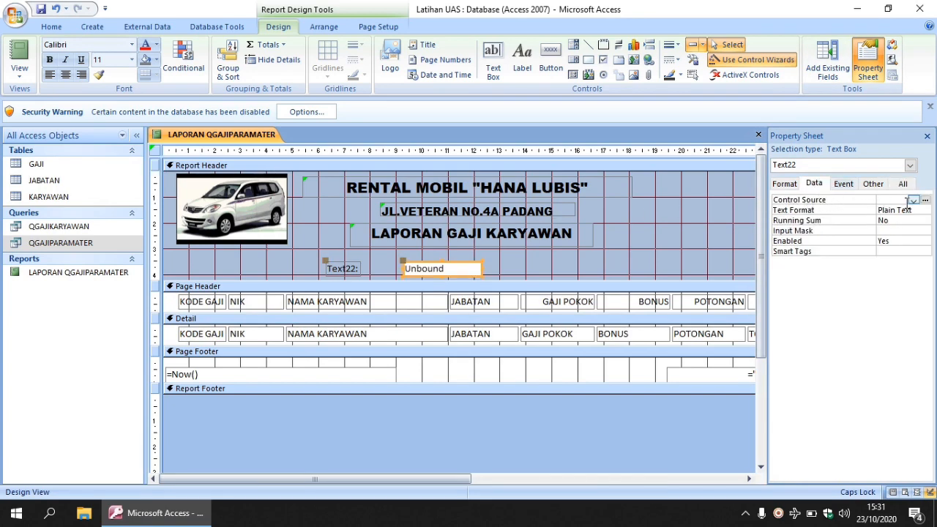
pyautogui.click(913, 200)
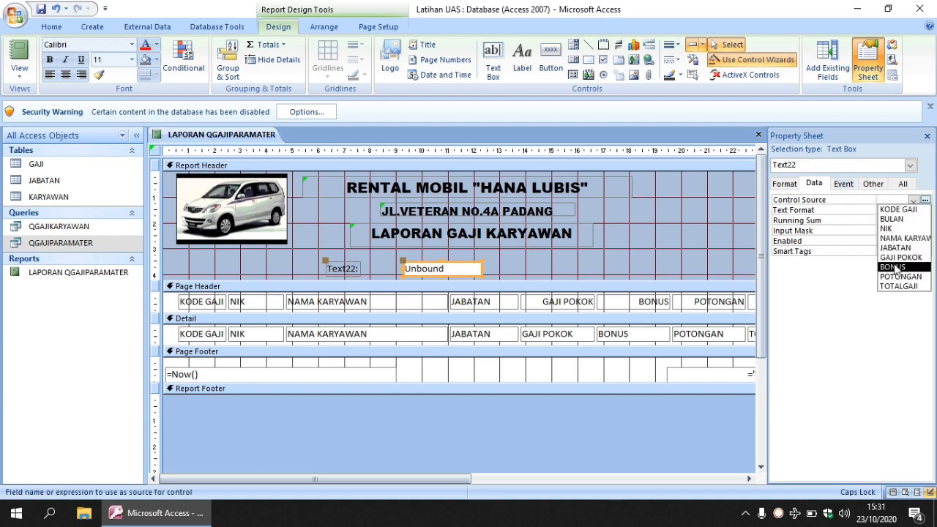
pyautogui.click(891, 219)
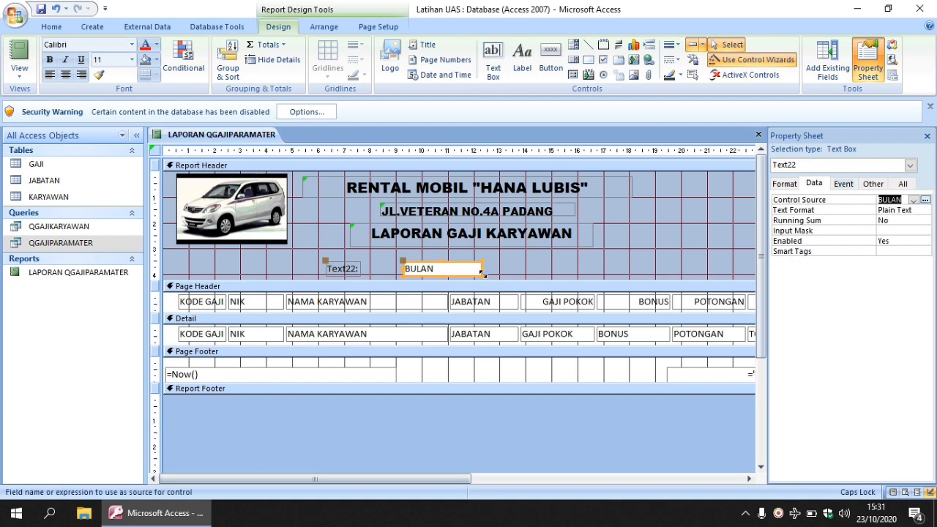
# Step: Change the caption of the label beside the BULAN text box to BULAN :
pyautogui.click(353, 269)
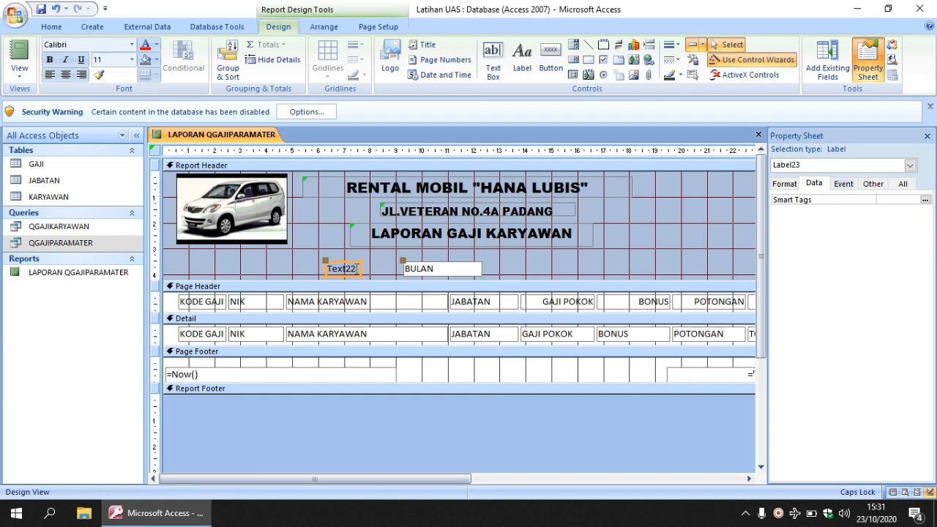
pyautogui.moveTo(356, 268); pyautogui.dragTo(313, 276)
pyautogui.write('BUL')
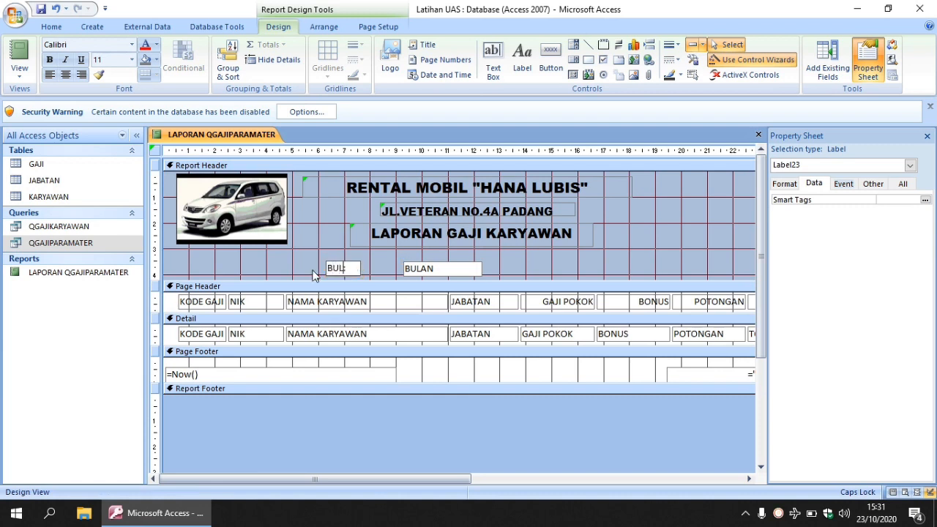
pyautogui.write('AN :')
pyautogui.click(517, 260)
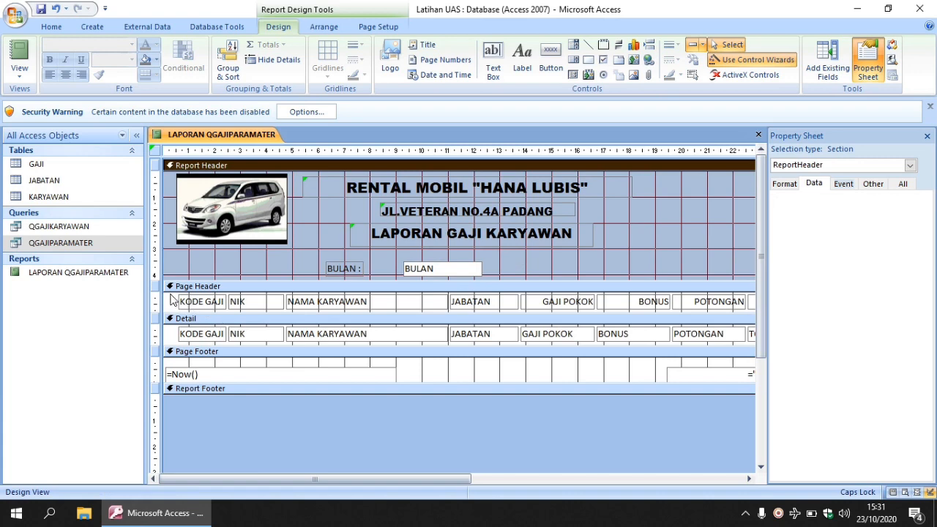
# Step: Give all Page Header labels and Detail fields black borders in the second-thinnest line thickness, and close the properties
pyautogui.moveTo(172, 296); pyautogui.dragTo(753, 351)
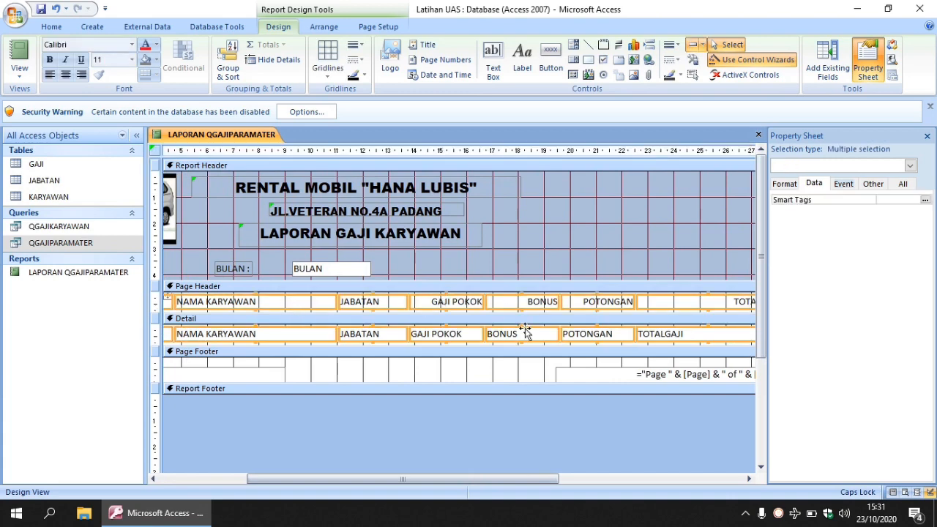
pyautogui.click(680, 74)
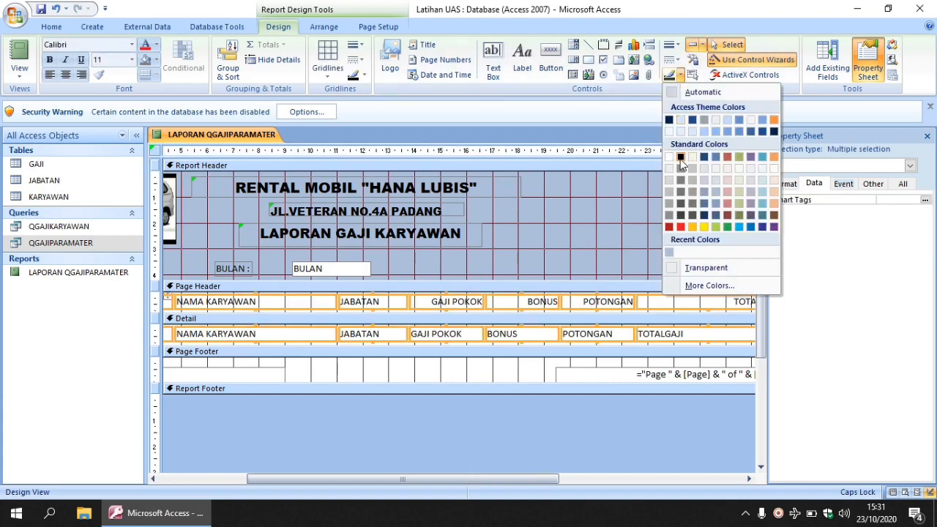
pyautogui.click(680, 157)
pyautogui.click(673, 44)
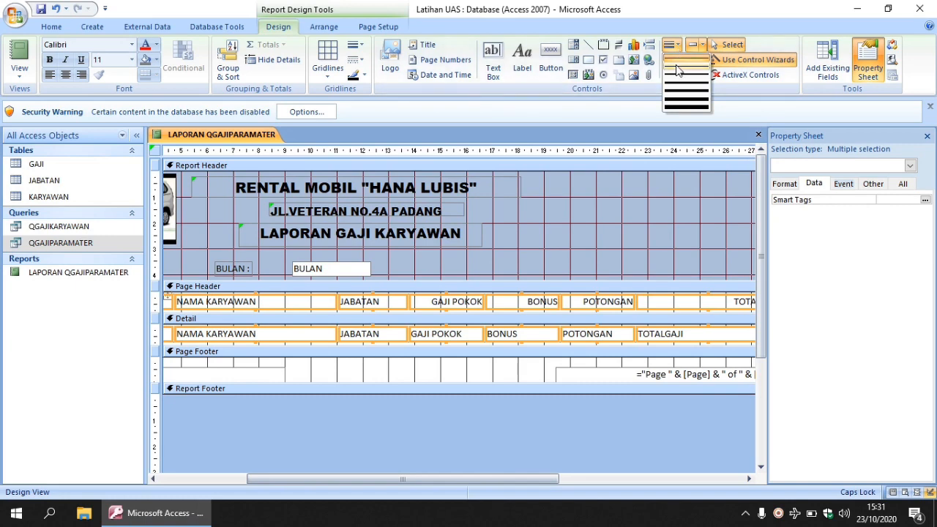
pyautogui.click(677, 70)
pyautogui.click(926, 135)
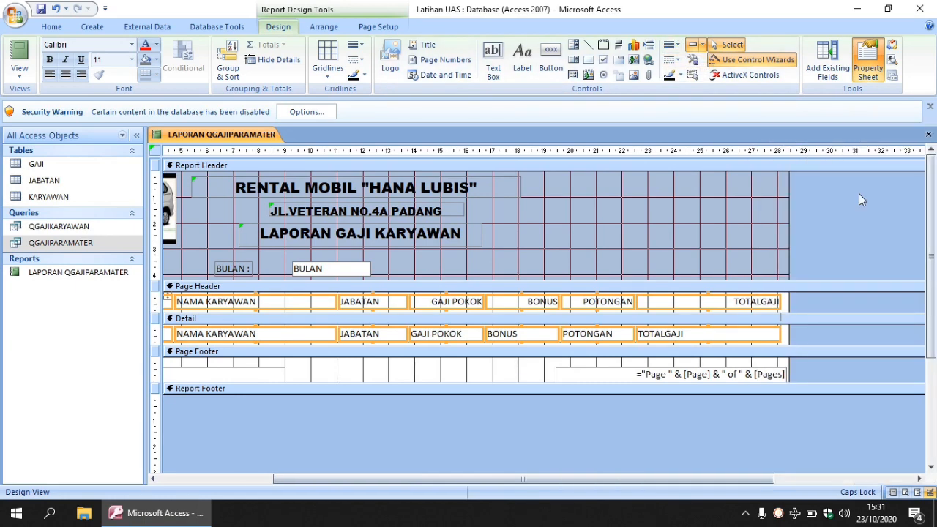
# Step: Narrow the TOTALGAJI column to about 3.4 cm wide
pyautogui.click(763, 305)
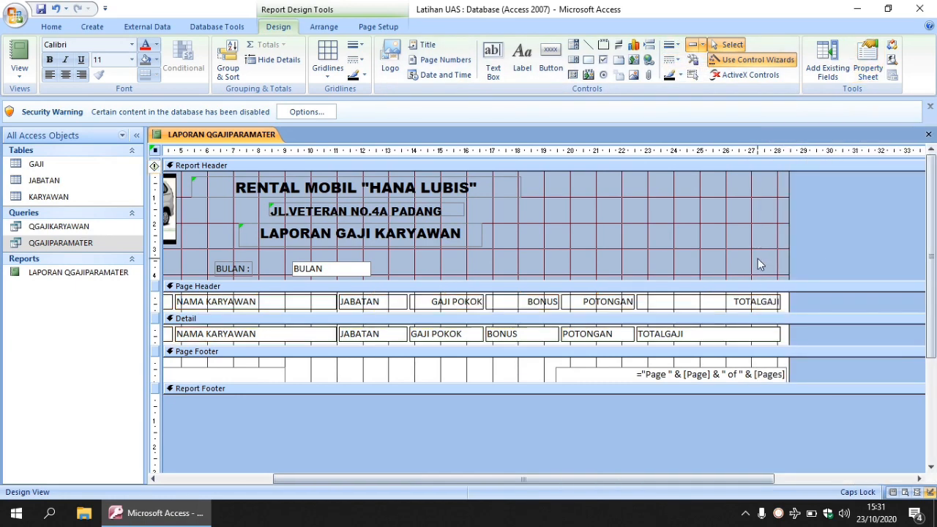
pyautogui.click(746, 302)
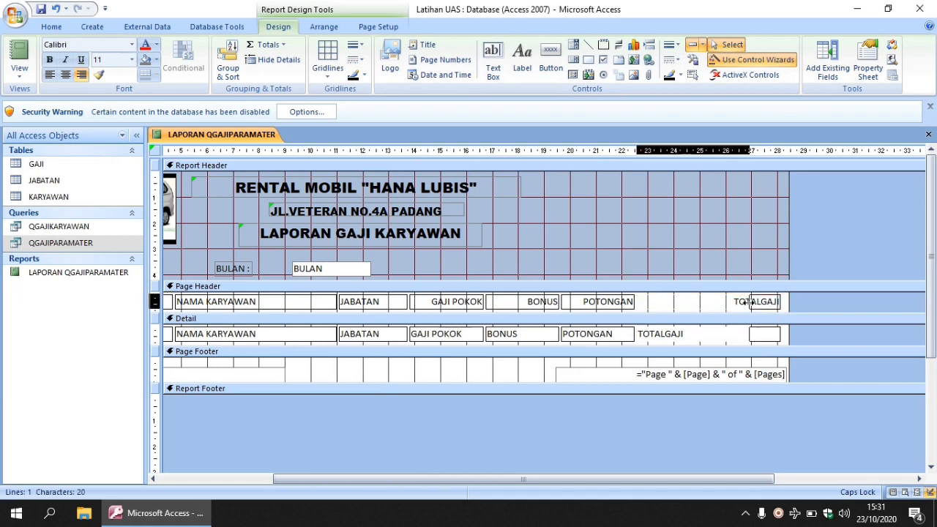
pyautogui.moveTo(746, 302); pyautogui.dragTo(723, 301)
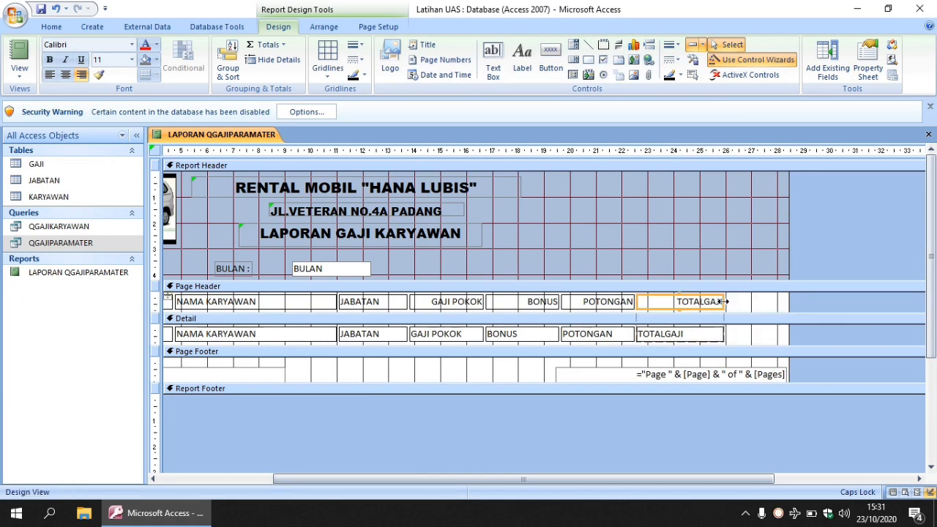
# Step: Narrow the NAMA KARYAWAN column to about 4.7 cm and widen the BONUS column to about 3.6 cm
pyautogui.click(318, 300)
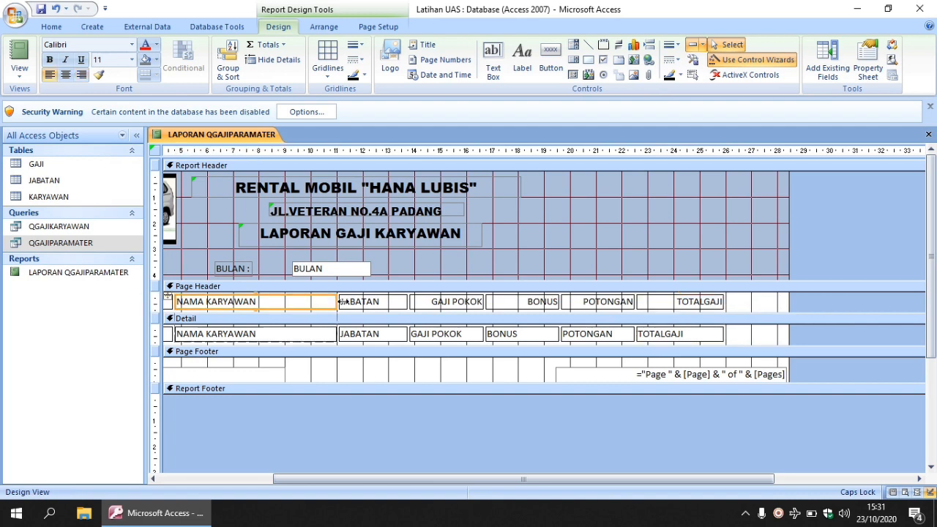
pyautogui.moveTo(333, 302); pyautogui.dragTo(295, 301)
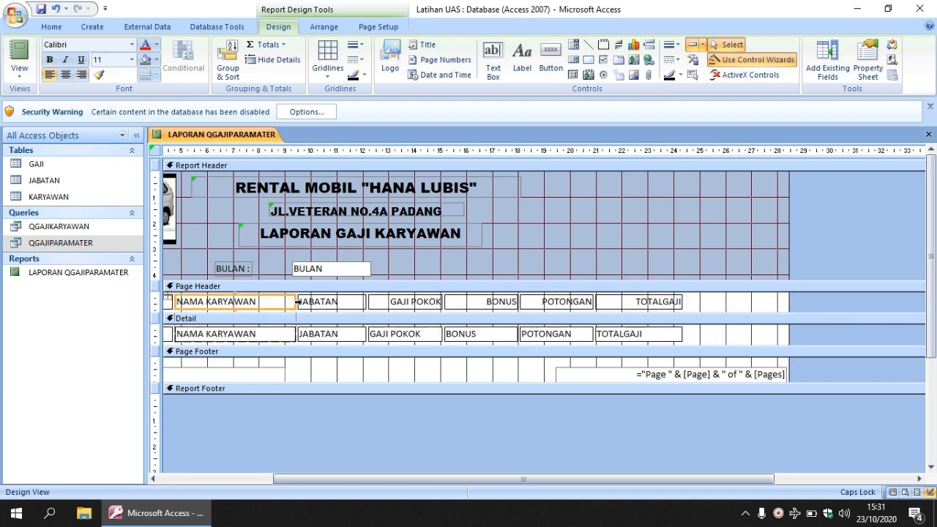
pyautogui.click(485, 302)
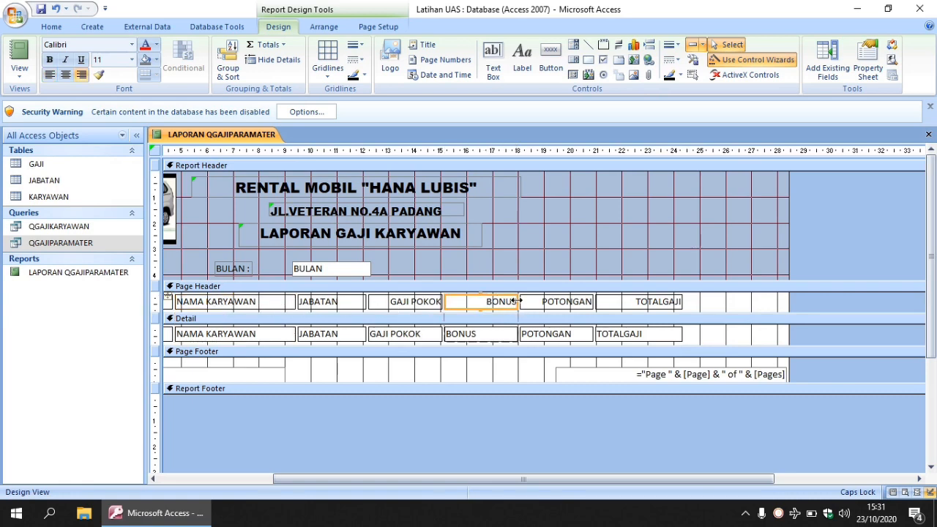
pyautogui.moveTo(518, 306); pyautogui.dragTo(539, 305)
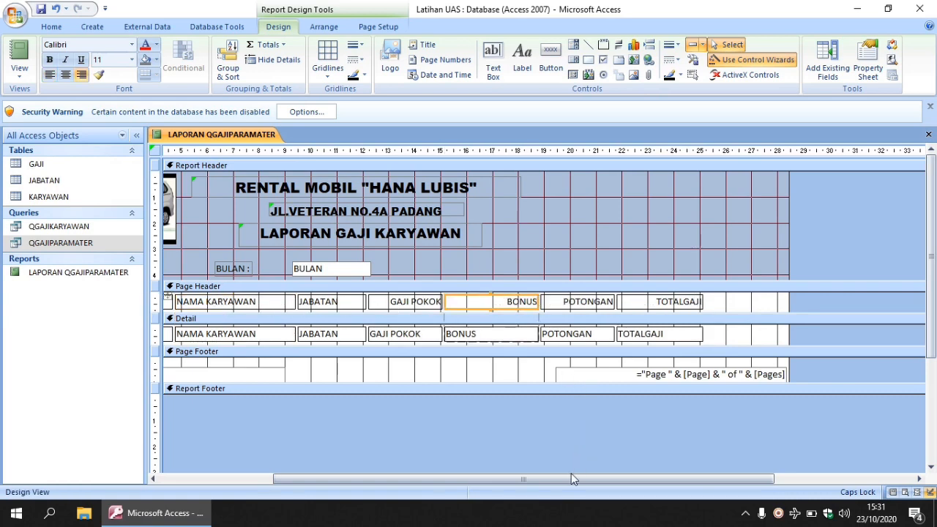
# Step: Open up the Report Footer to about 0.7 cm high and add a Sum total for the TOTALGAJI field
pyautogui.moveTo(570, 479); pyautogui.dragTo(417, 478)
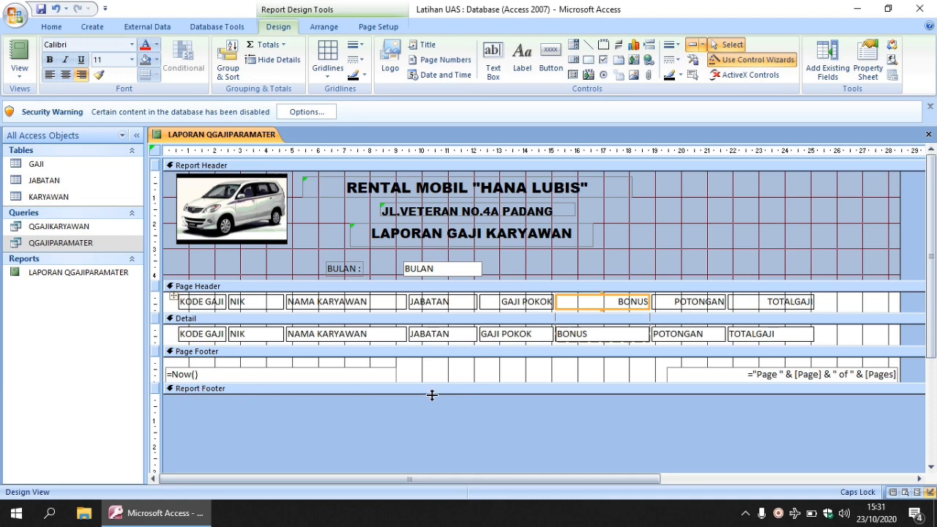
pyautogui.moveTo(431, 395); pyautogui.dragTo(429, 410)
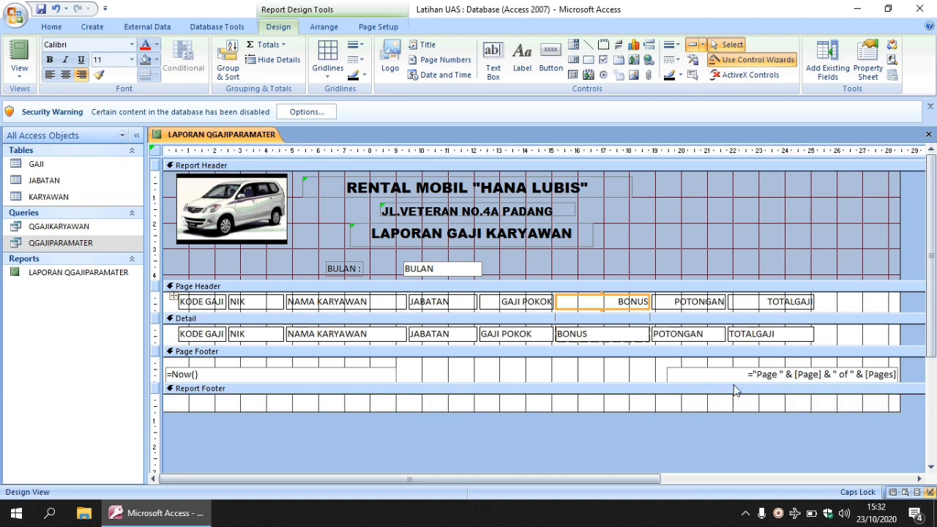
pyautogui.click(765, 338)
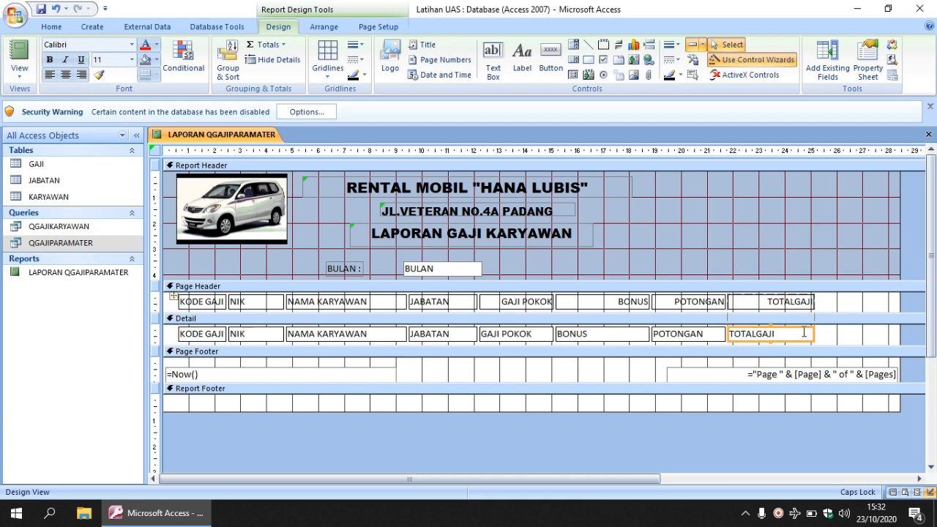
pyautogui.click(283, 45)
pyautogui.click(275, 61)
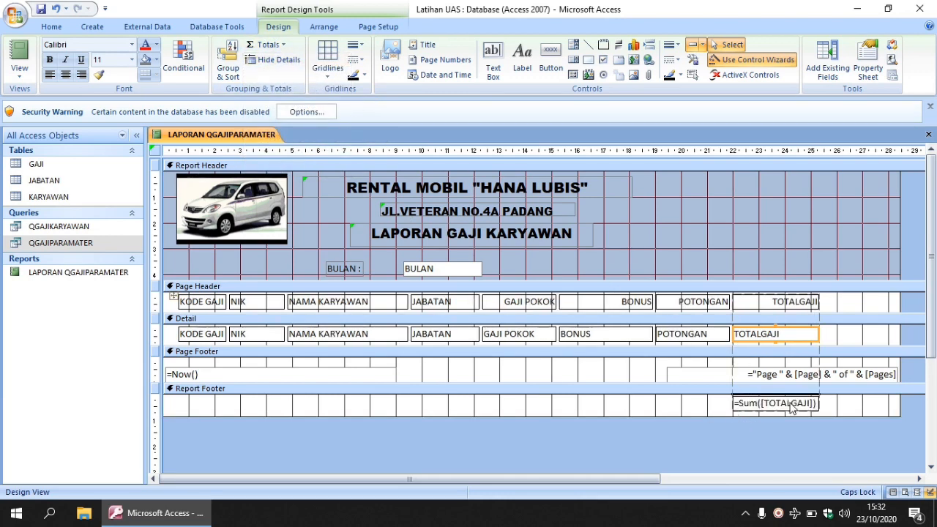
# Step: Add a TOTAL KESELURUHAN label in the Report Footer and move it level with the TOTALGAJI sum
pyautogui.click(527, 69)
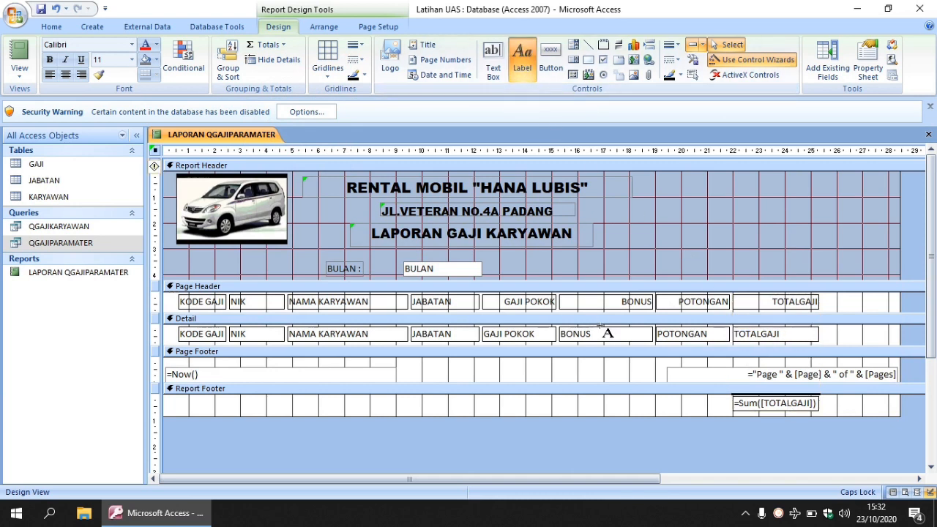
pyautogui.click(590, 400)
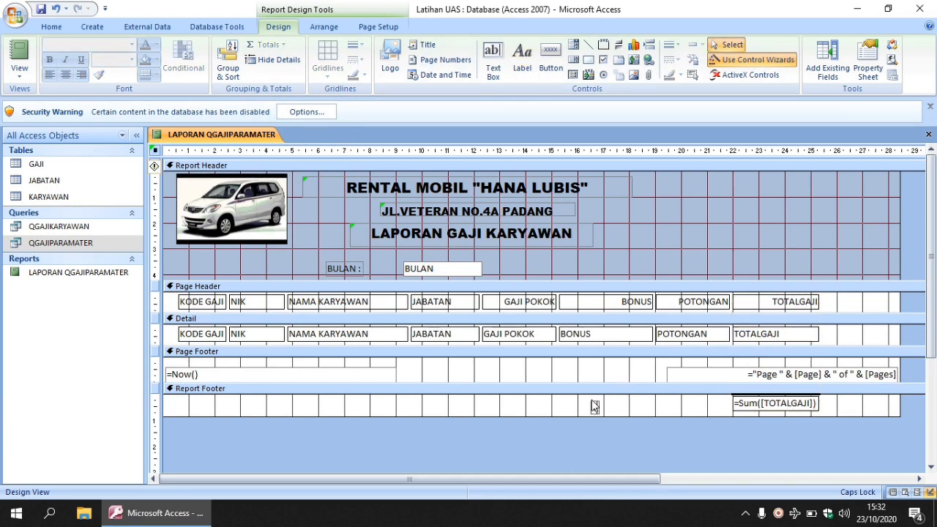
pyautogui.write('TOTAL KESELURU')
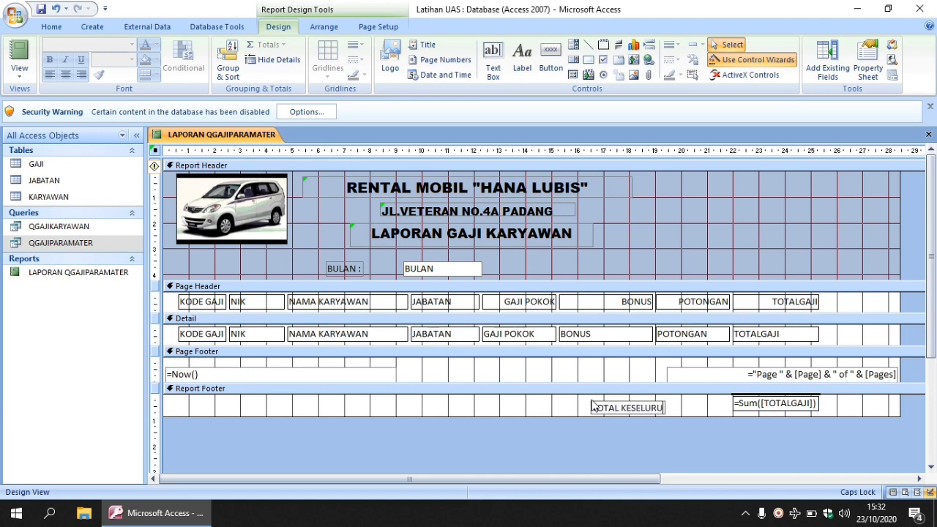
pyautogui.write('HAN')
pyautogui.click(579, 404)
pyautogui.click(604, 405)
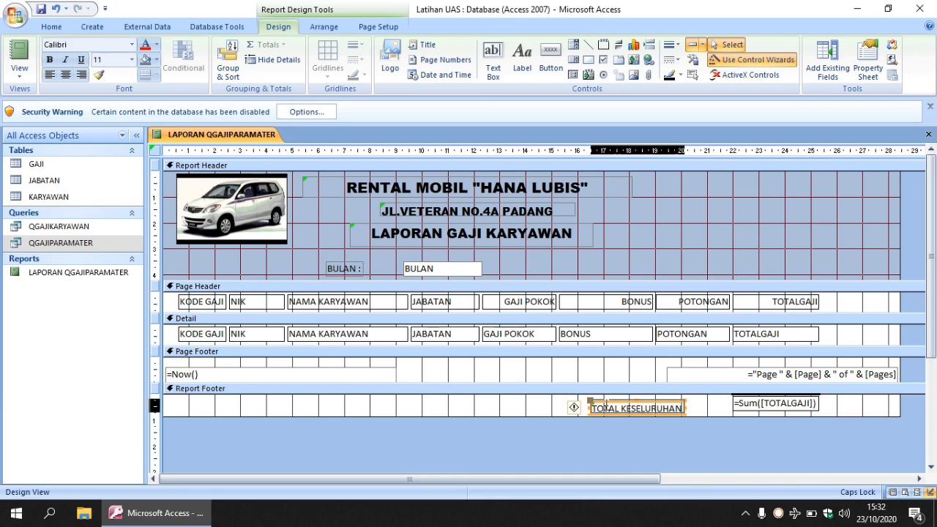
pyautogui.moveTo(591, 402); pyautogui.dragTo(606, 399)
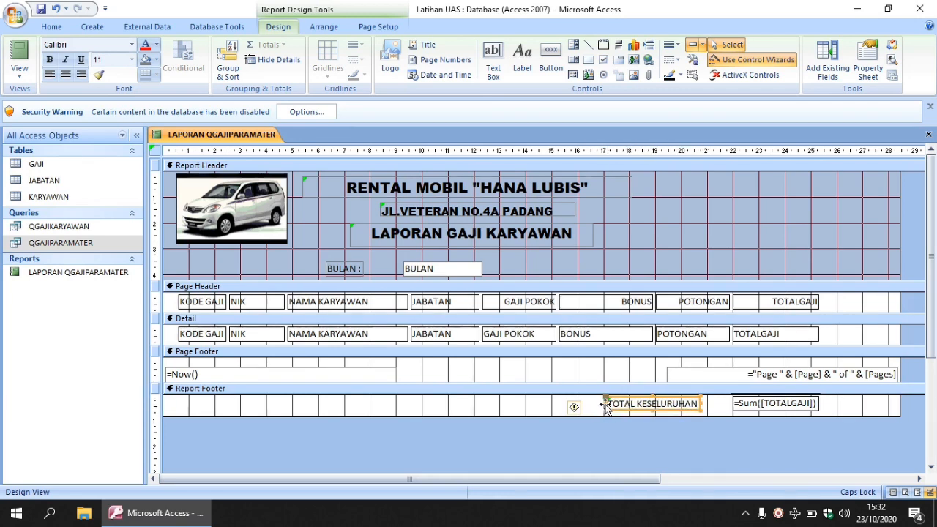
pyautogui.click(735, 243)
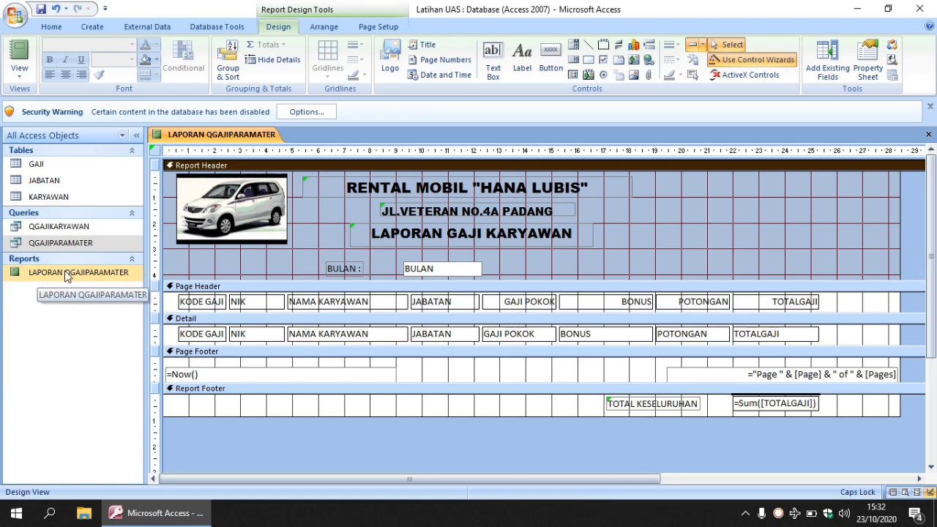
# Step: View the finished report for the BULAN value SEPTEMBER 2020
pyautogui.click(20, 57)
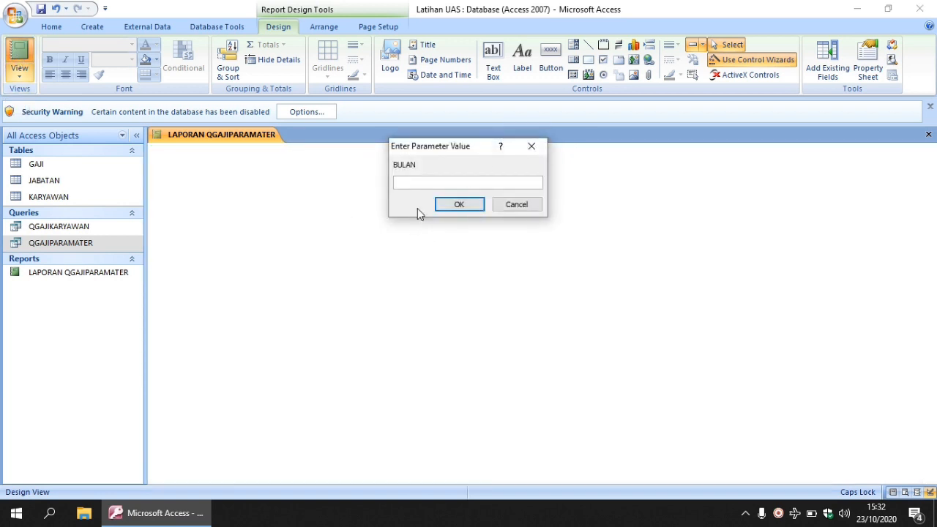
pyautogui.write('S')
pyautogui.write('EPTEMBER 2020')
pyautogui.click(460, 205)
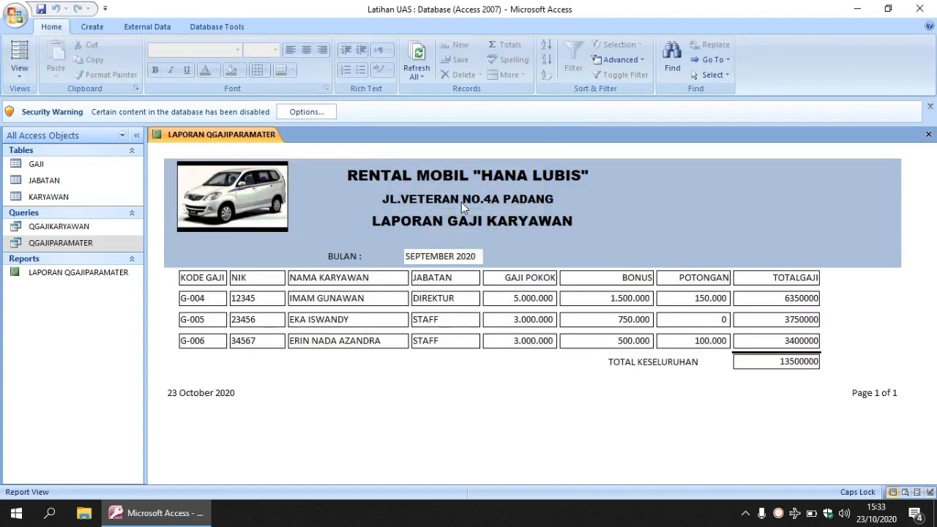